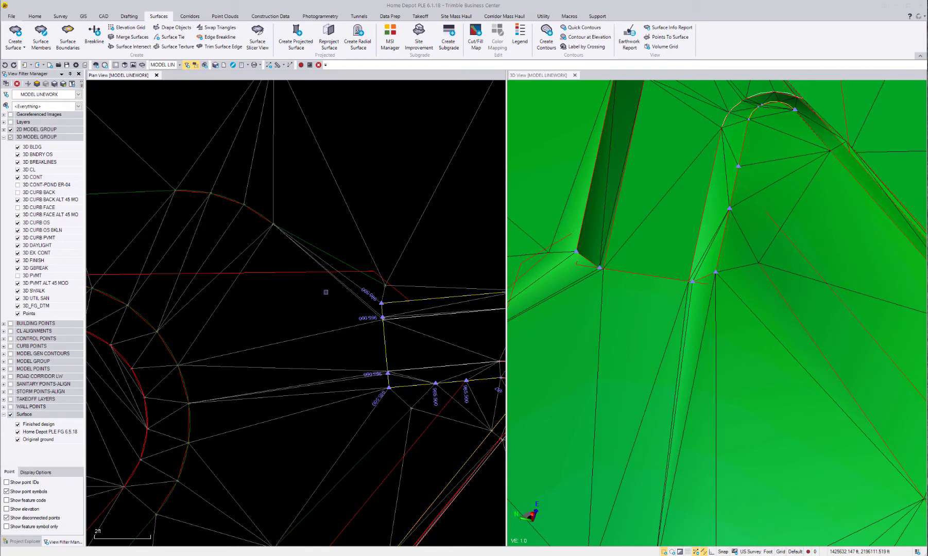
{"action": "double_click", "coordinate": [56, 138]}
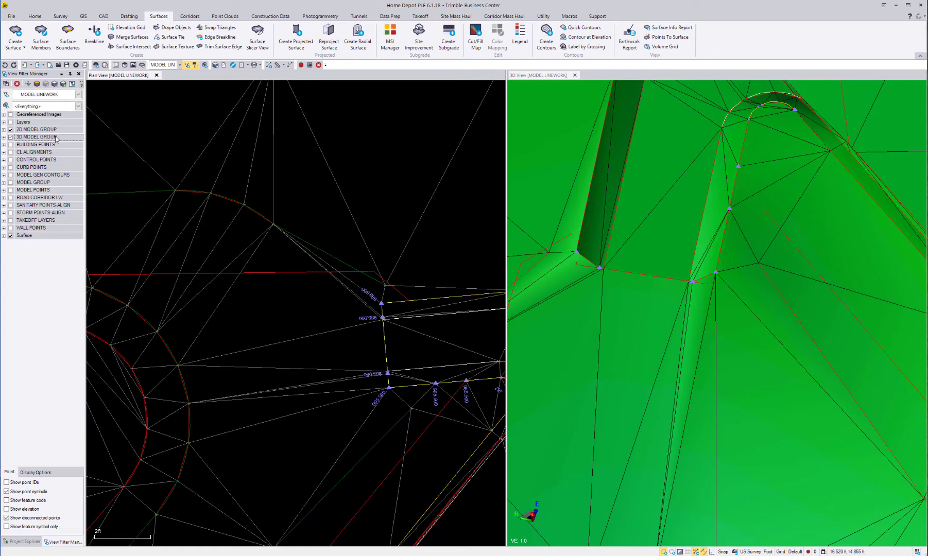
{"action": "double_click", "coordinate": [56, 138]}
{"action": "double_click", "coordinate": [57, 142]}
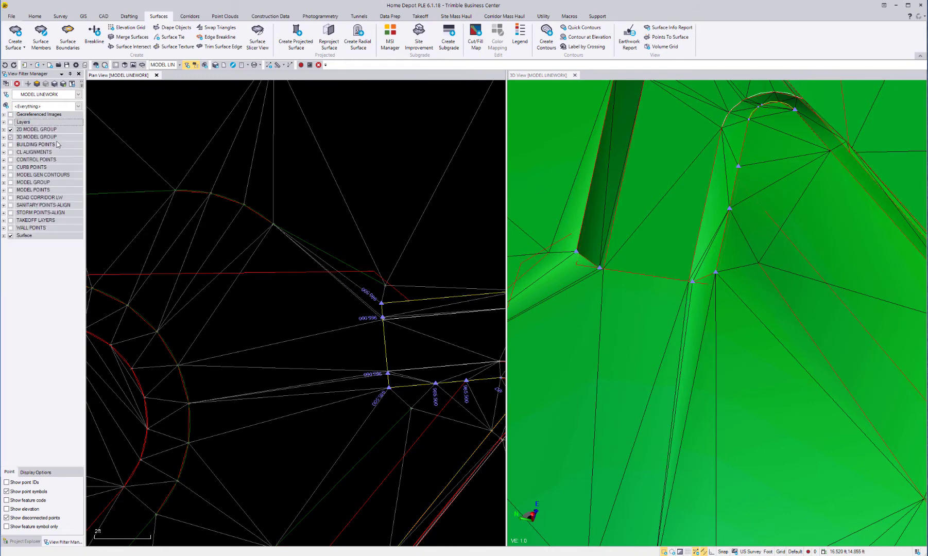
{"action": "left_click", "coordinate": [4, 137]}
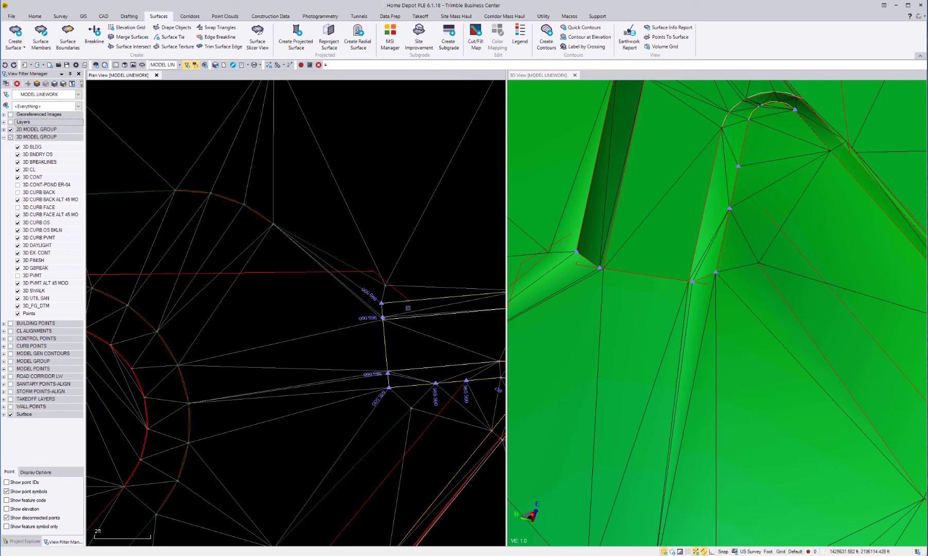
Step: Delete the red linestring that runs across the curb opening and extends beyond both of its sides
{"action": "middle_click_drag", "start_coordinate": [646, 223], "coordinate": [650, 212]}
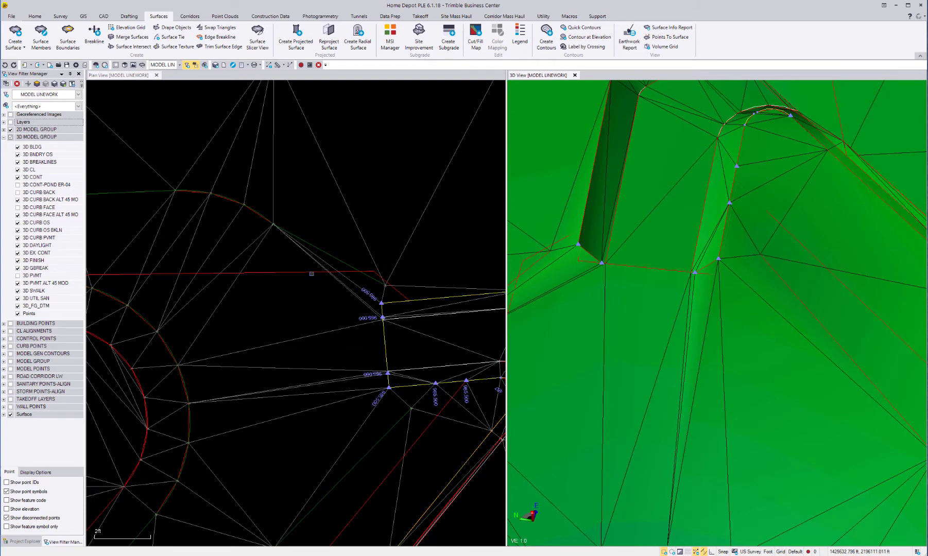
{"action": "middle_click_drag", "start_coordinate": [614, 243], "coordinate": [611, 292]}
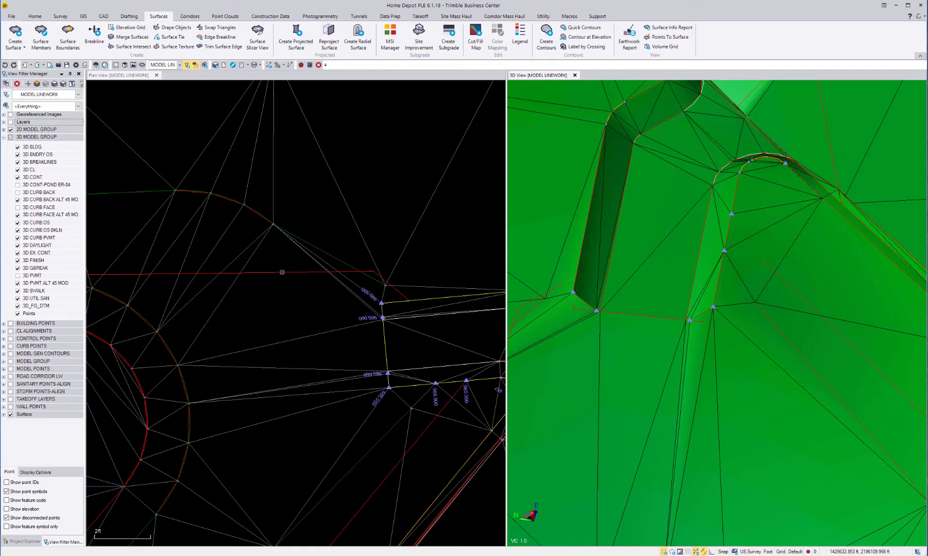
{"action": "left_click", "coordinate": [281, 271]}
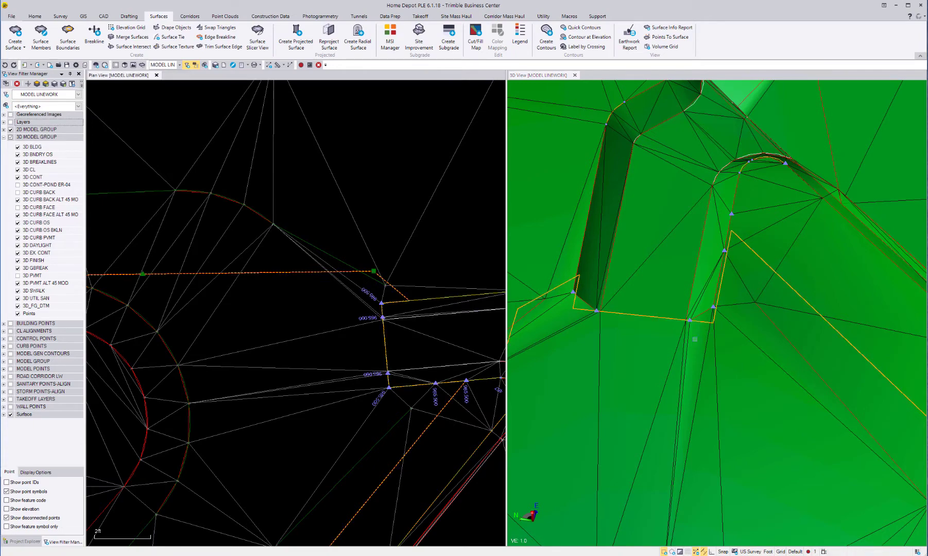
{"action": "mouse_move", "coordinate": [703, 335]}
{"action": "middle_mouse_down"}
{"action": "mouse_move", "coordinate": [703, 278]}
{"action": "mouse_move", "coordinate": [701, 337]}
{"action": "middle_mouse_up"}
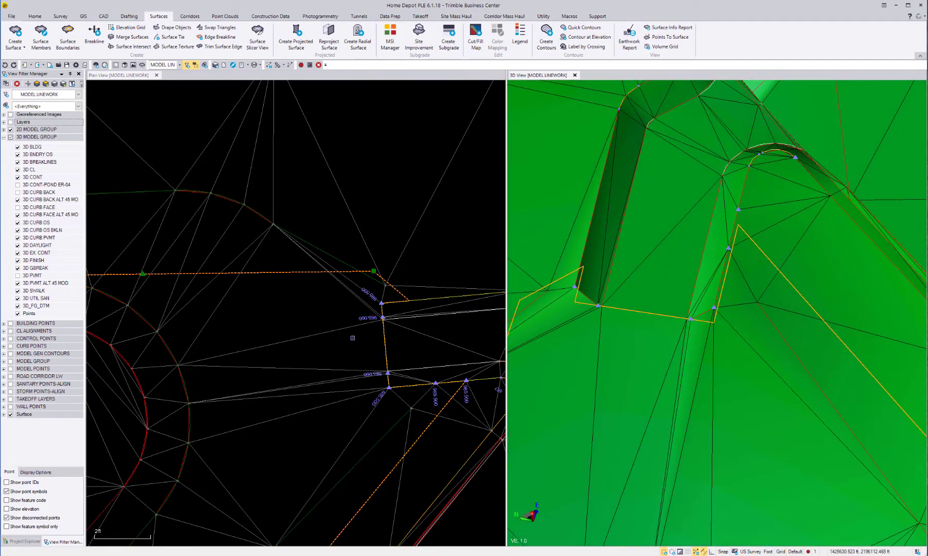
{"action": "key", "text": "Escape"}
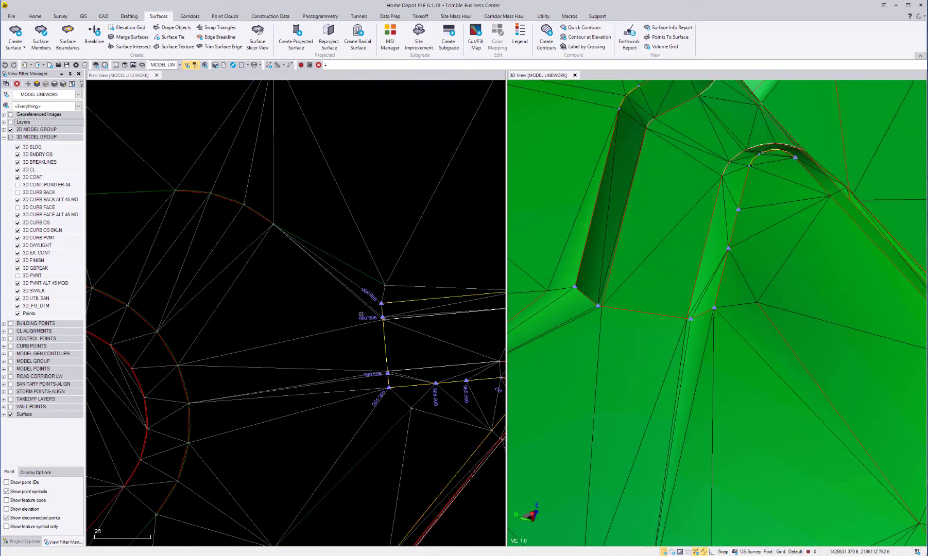
Step: Examine the surface triangulation around the curb opening and down toward the pond in the 3D view
{"action": "middle_click_drag", "start_coordinate": [612, 295], "coordinate": [685, 294]}
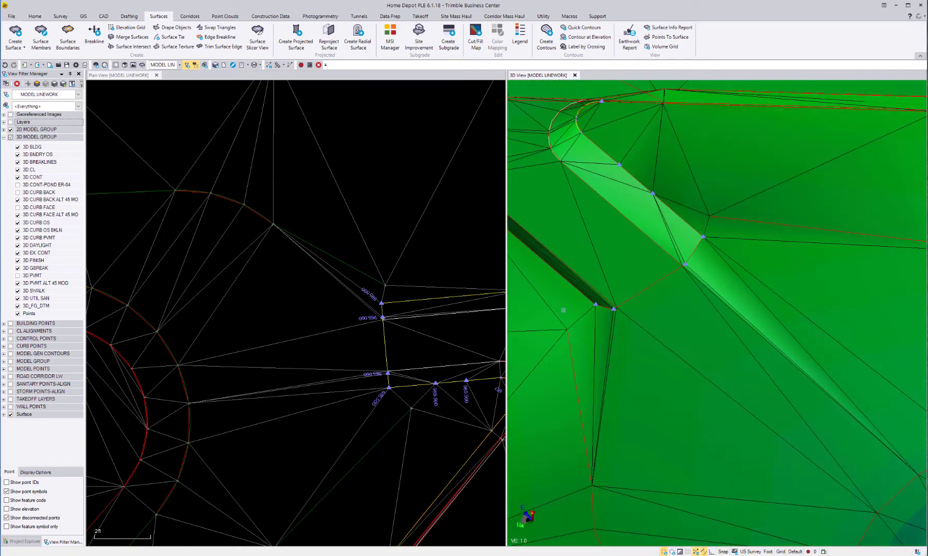
{"action": "scroll", "coordinate": [564, 310], "scroll_direction": "down", "scroll_amount": 2}
{"action": "middle_click_drag", "start_coordinate": [574, 322], "coordinate": [524, 280]}
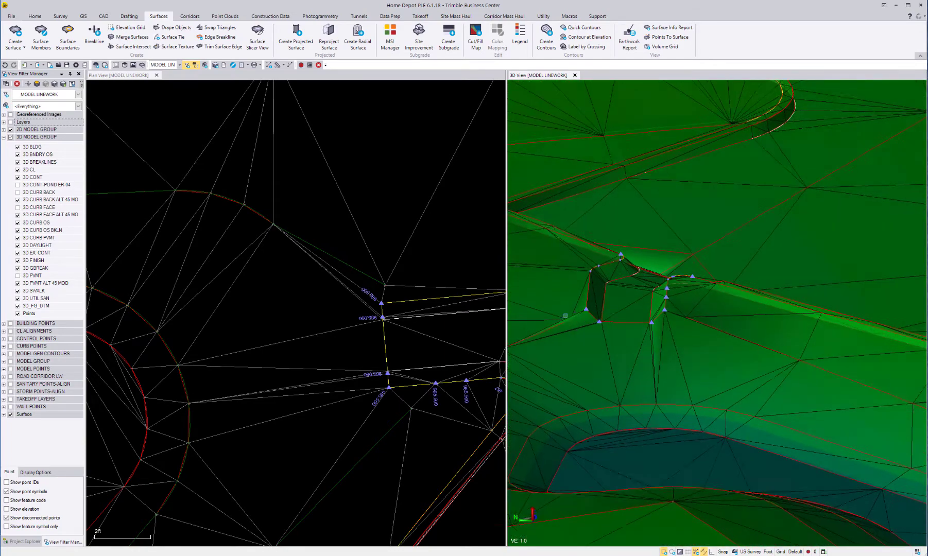
{"action": "scroll", "coordinate": [586, 306], "scroll_direction": "up", "scroll_amount": 4}
{"action": "middle_click_drag", "start_coordinate": [539, 339], "coordinate": [549, 314]}
{"action": "middle_click_drag", "start_coordinate": [607, 332], "coordinate": [624, 295]}
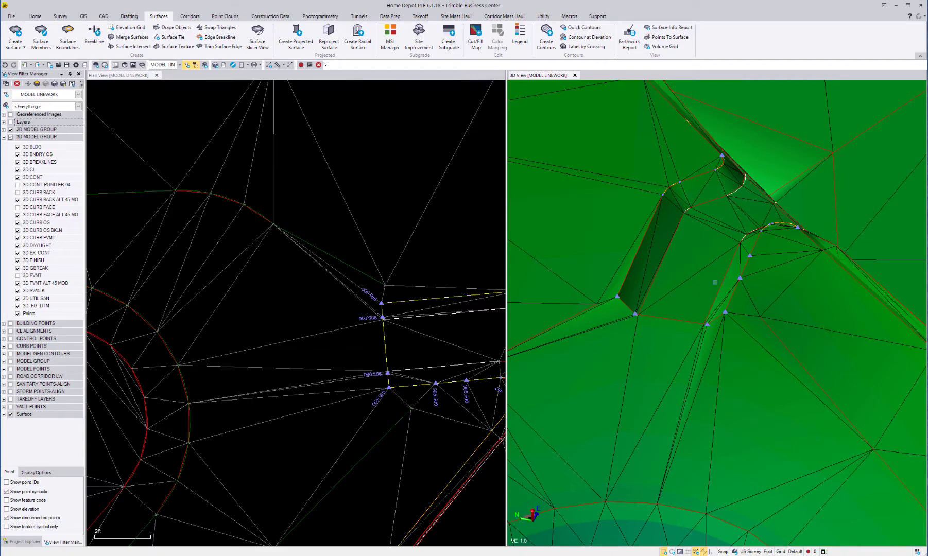
{"action": "scroll", "coordinate": [790, 198], "scroll_direction": "down", "scroll_amount": 5}
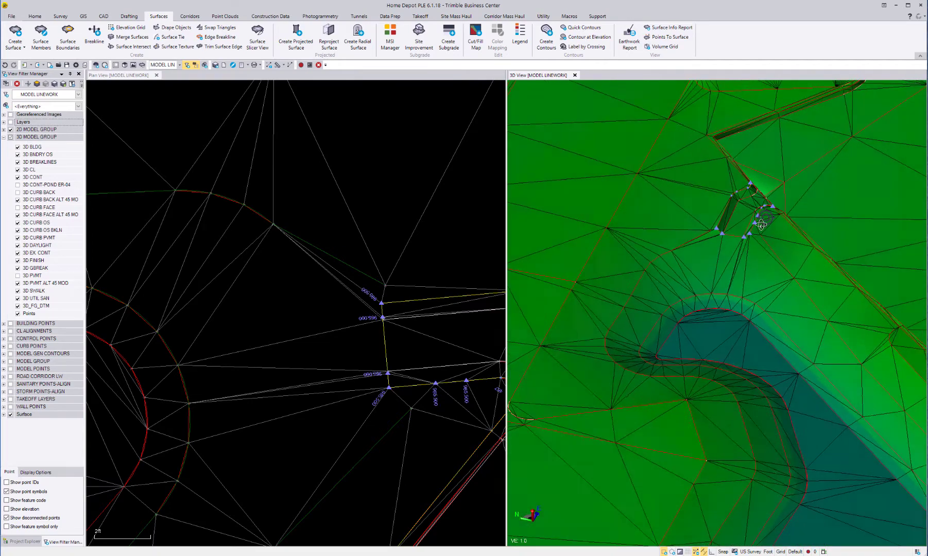
Step: Examine the wider site surface from the pavement side, and the slope between the curb opening and the pond edge
{"action": "middle_click_drag", "start_coordinate": [801, 181], "coordinate": [680, 174]}
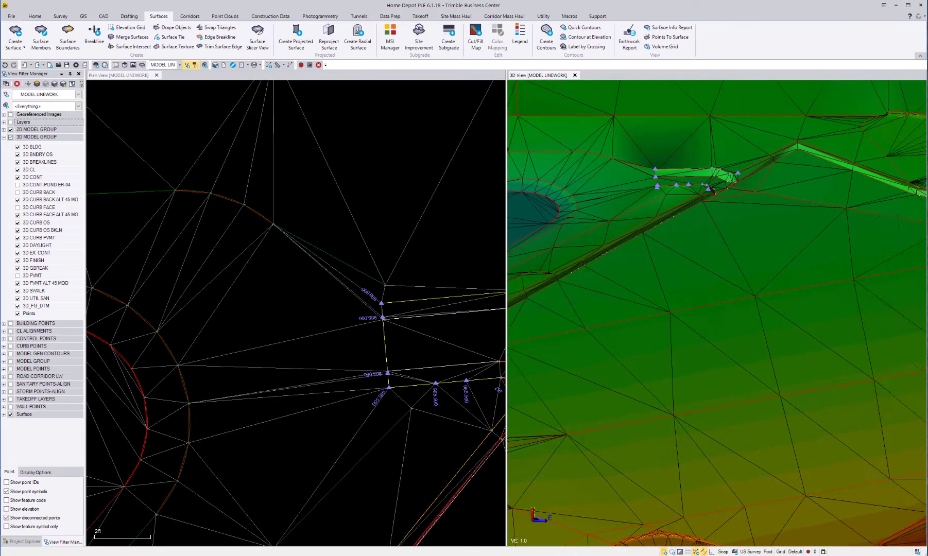
{"action": "middle_click_drag", "start_coordinate": [579, 198], "coordinate": [681, 243]}
{"action": "middle_click_drag", "start_coordinate": [812, 332], "coordinate": [617, 267]}
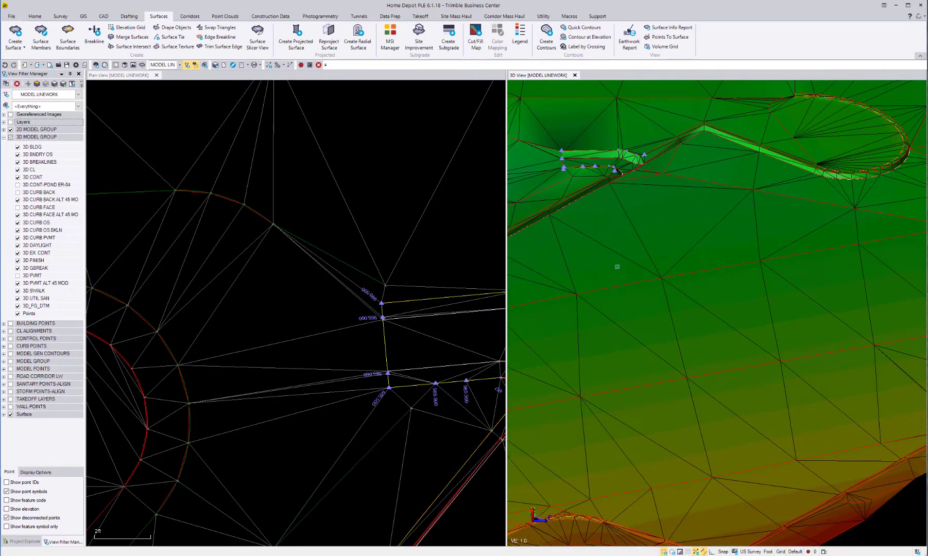
{"action": "scroll", "coordinate": [716, 227], "scroll_direction": "down", "scroll_amount": 6}
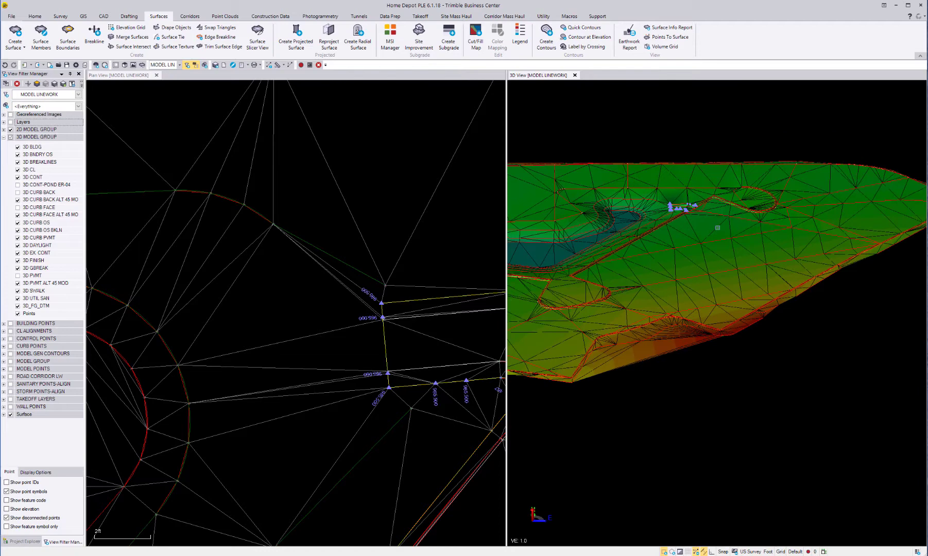
{"action": "scroll", "coordinate": [717, 227], "scroll_direction": "up", "scroll_amount": 3}
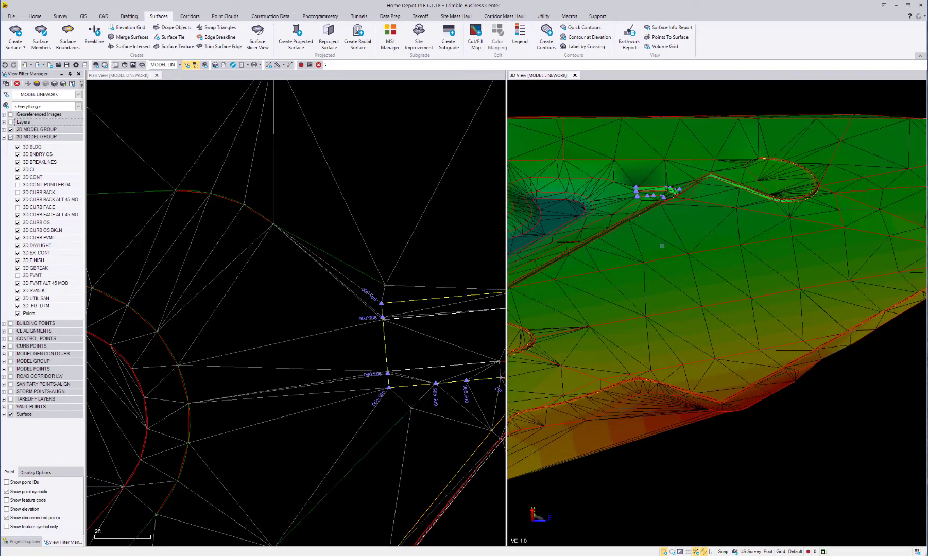
{"action": "scroll", "coordinate": [689, 208], "scroll_direction": "up", "scroll_amount": 5}
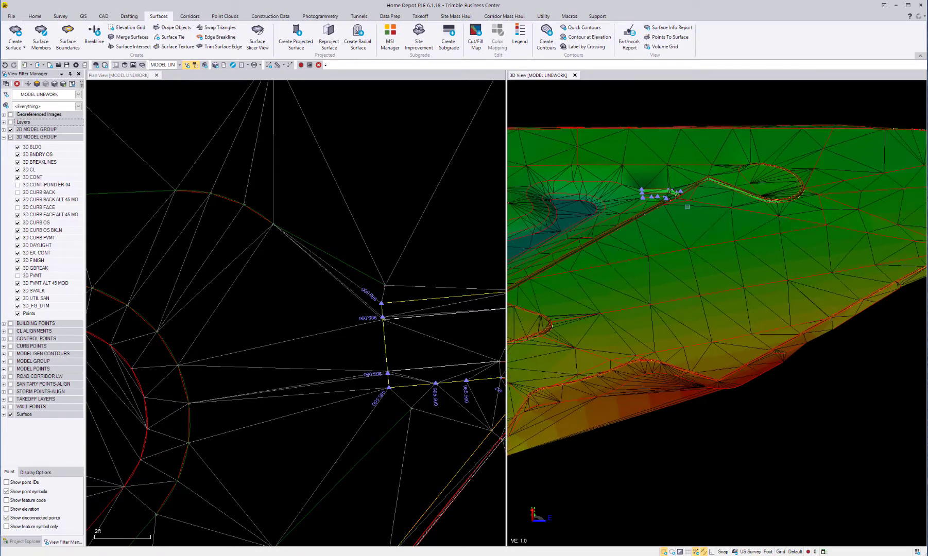
{"action": "middle_click_drag", "start_coordinate": [666, 198], "coordinate": [672, 295]}
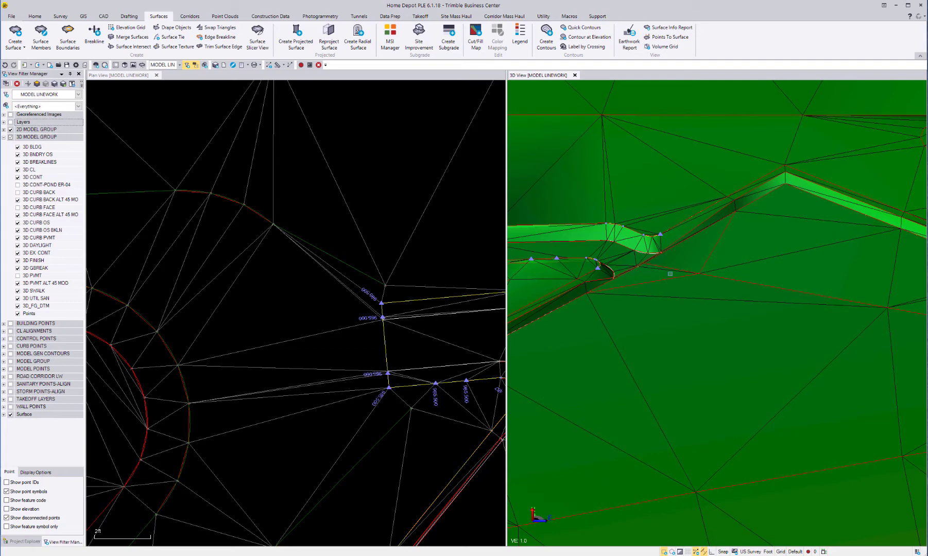
{"action": "middle_click_drag", "start_coordinate": [600, 260], "coordinate": [724, 294]}
{"action": "middle_click_drag", "start_coordinate": [609, 280], "coordinate": [673, 301]}
{"action": "left_click_drag", "start_coordinate": [638, 306], "coordinate": [733, 327]}
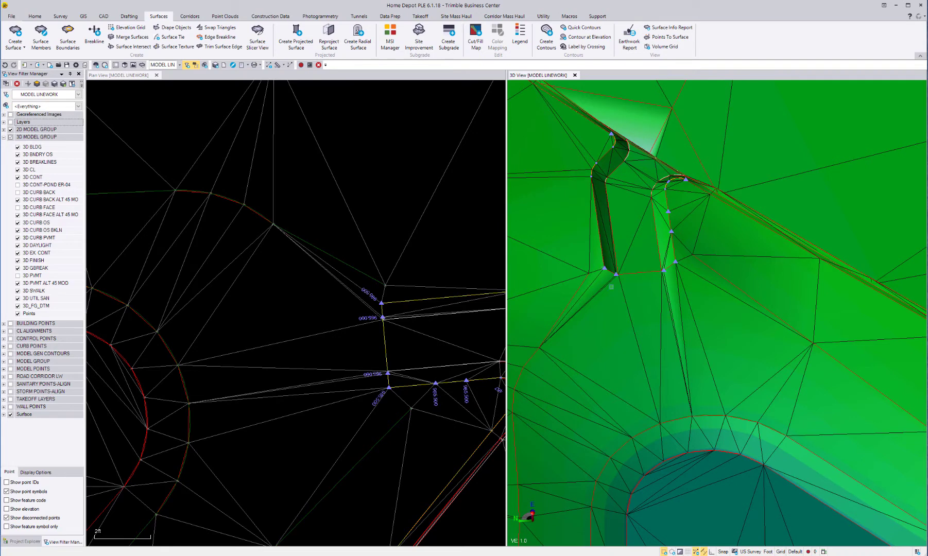
{"action": "middle_click_drag", "start_coordinate": [649, 446], "coordinate": [650, 453]}
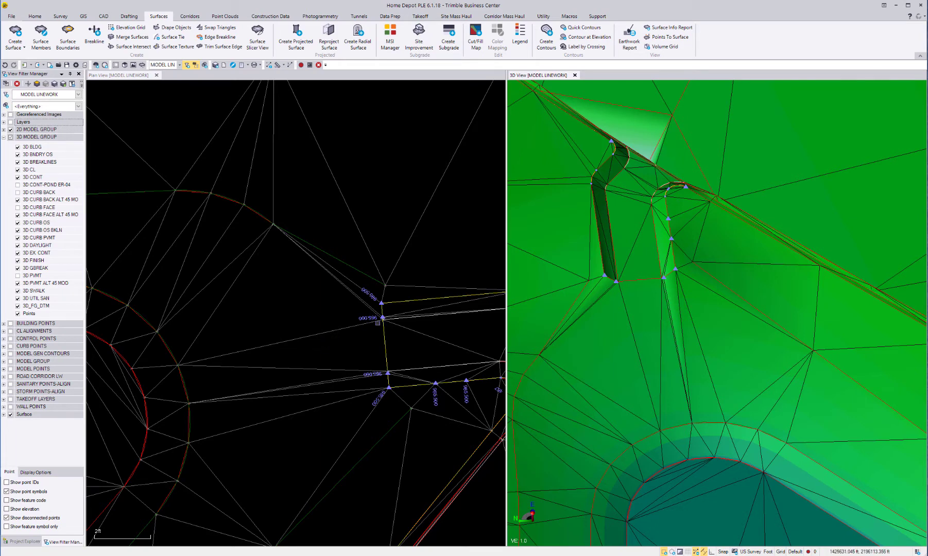
{"action": "middle_click_drag", "start_coordinate": [276, 322], "coordinate": [301, 314]}
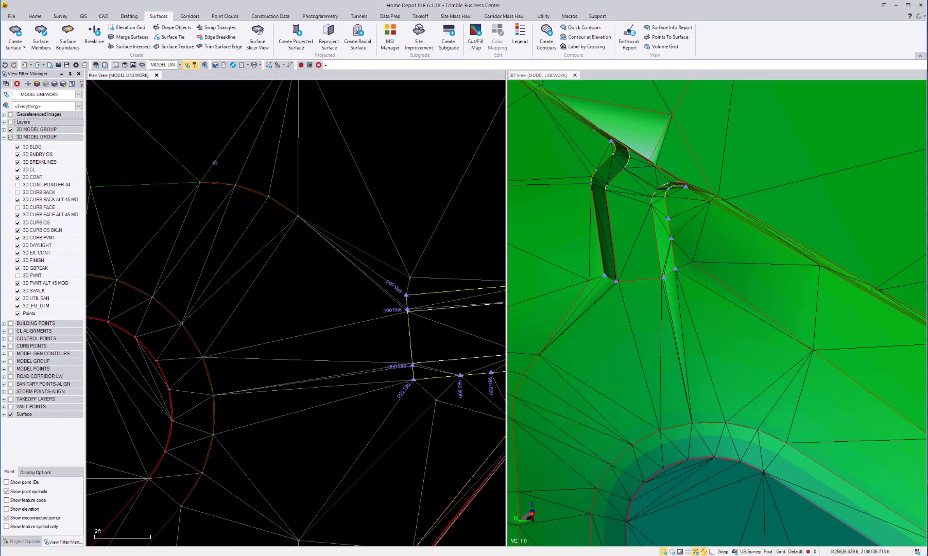
Step: Create a sharp breakline on layer 3D BREAKLINES for surface Home Depot PLE FG 6.5.18, from the curb's outer end point to the pond contour and back to its inner point
{"action": "left_click", "coordinate": [95, 33]}
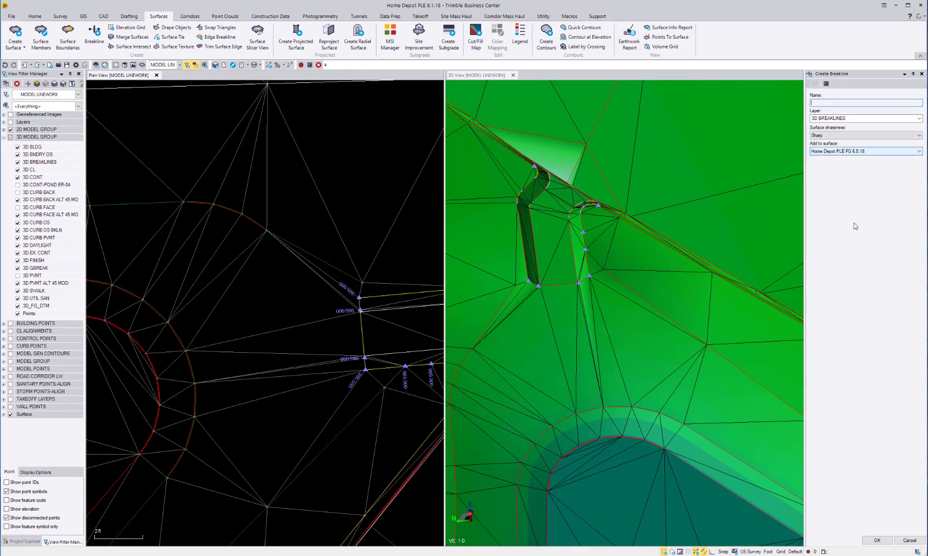
{"action": "left_click", "coordinate": [878, 540]}
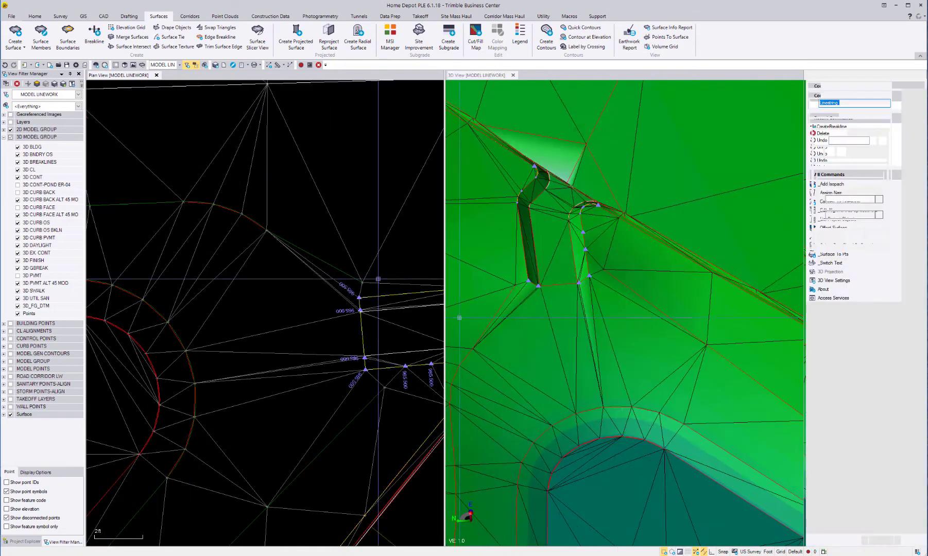
{"action": "left_click", "coordinate": [358, 297]}
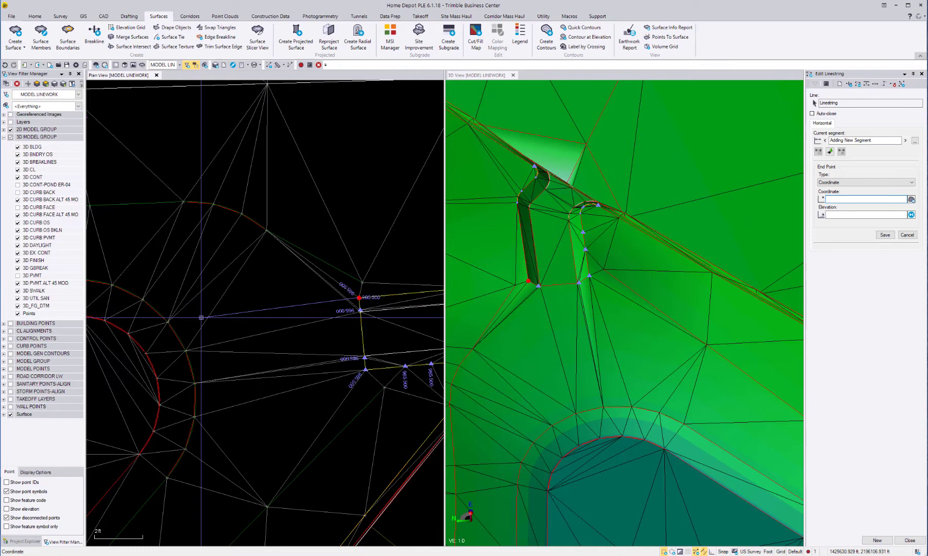
{"action": "left_click", "coordinate": [167, 321]}
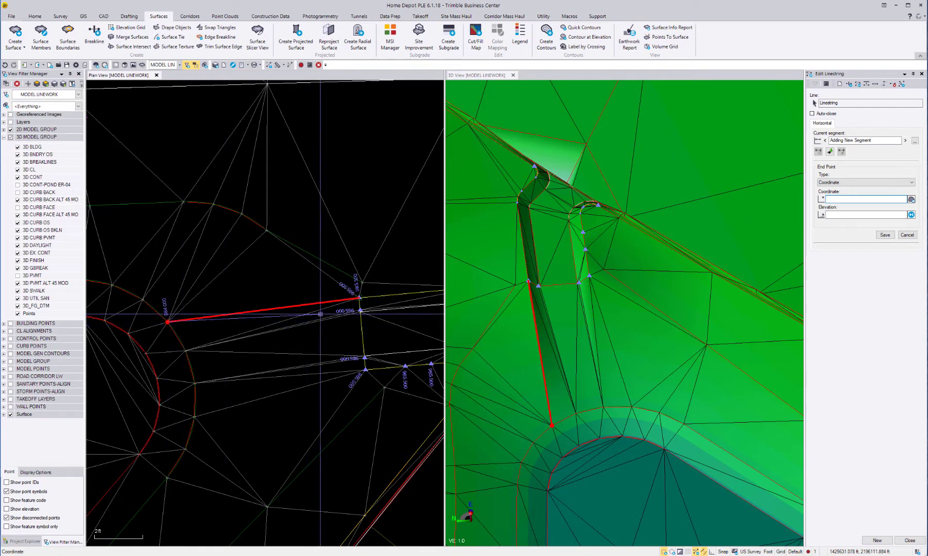
{"action": "left_click", "coordinate": [359, 310]}
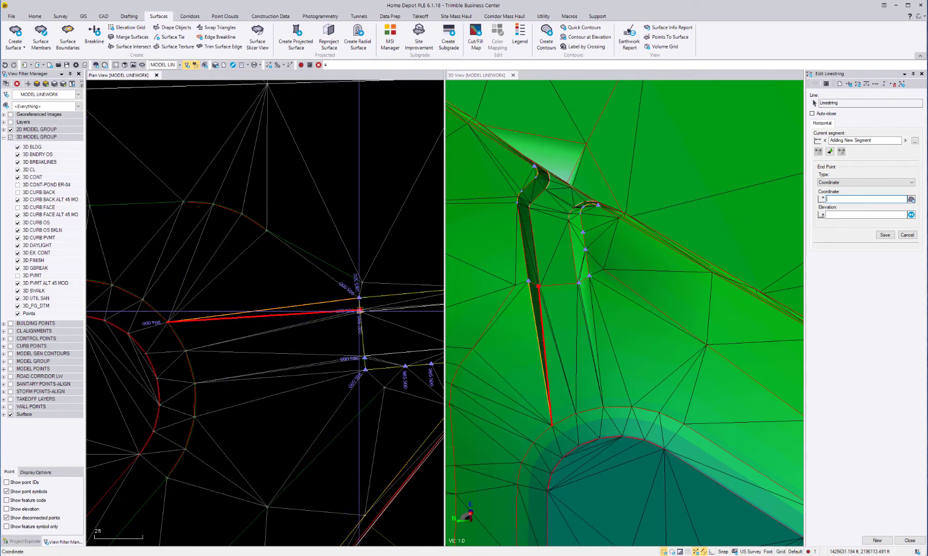
{"action": "scroll", "coordinate": [547, 369], "scroll_direction": "up", "scroll_amount": 2}
{"action": "scroll", "coordinate": [546, 369], "scroll_direction": "down", "scroll_amount": 2}
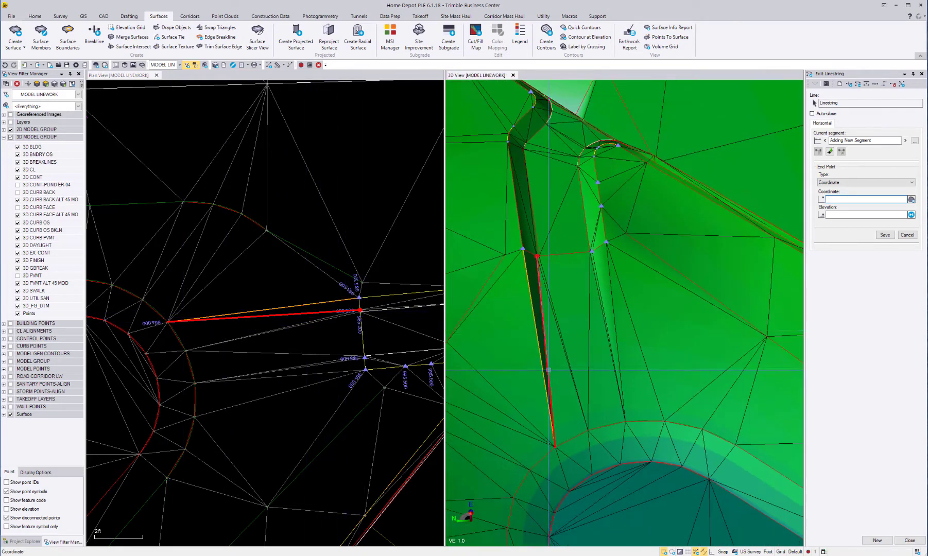
{"action": "mouse_move", "coordinate": [554, 291]}
{"action": "middle_mouse_down"}
{"action": "mouse_move", "coordinate": [521, 287]}
{"action": "mouse_move", "coordinate": [525, 262]}
{"action": "middle_mouse_up"}
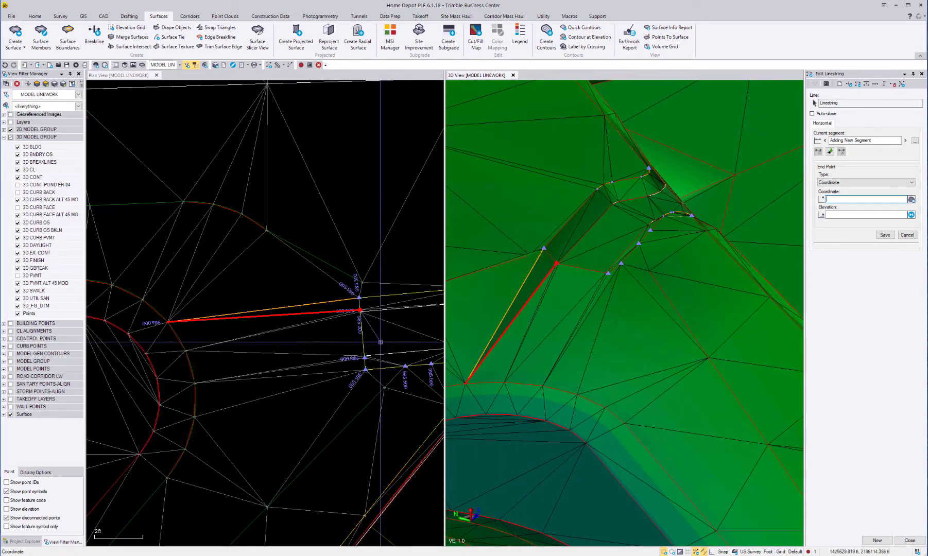
{"action": "left_click", "coordinate": [876, 540]}
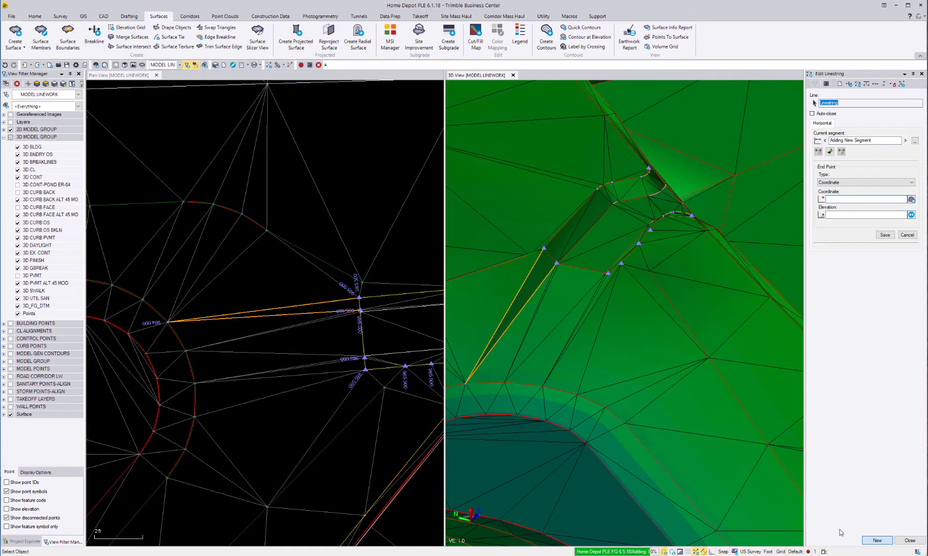
{"action": "middle_click_drag", "start_coordinate": [515, 297], "coordinate": [547, 311]}
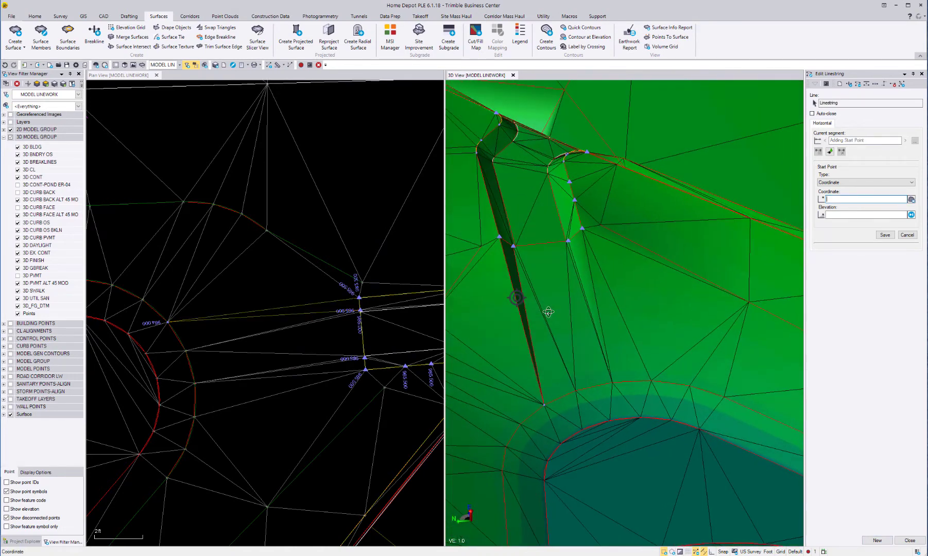
{"action": "middle_click_drag", "start_coordinate": [488, 302], "coordinate": [654, 263]}
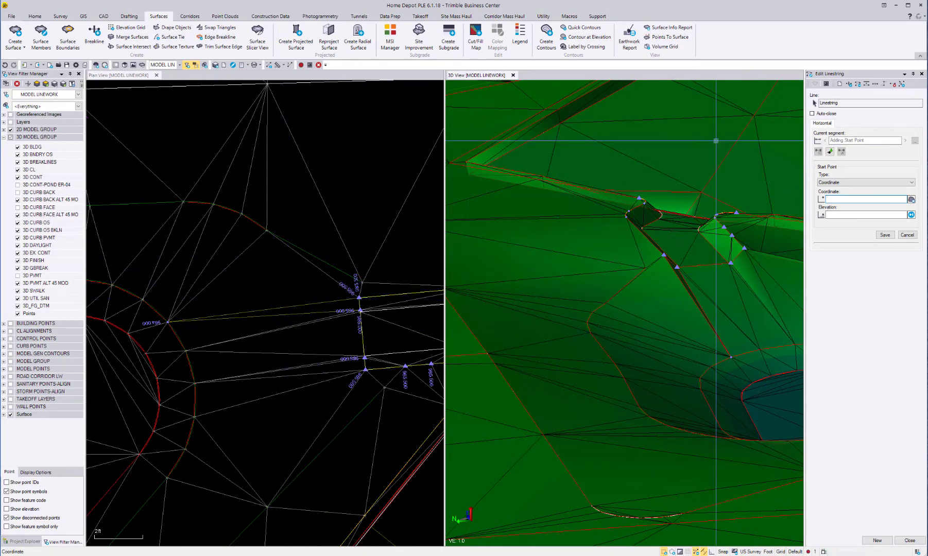
{"action": "left_click", "coordinate": [921, 74]}
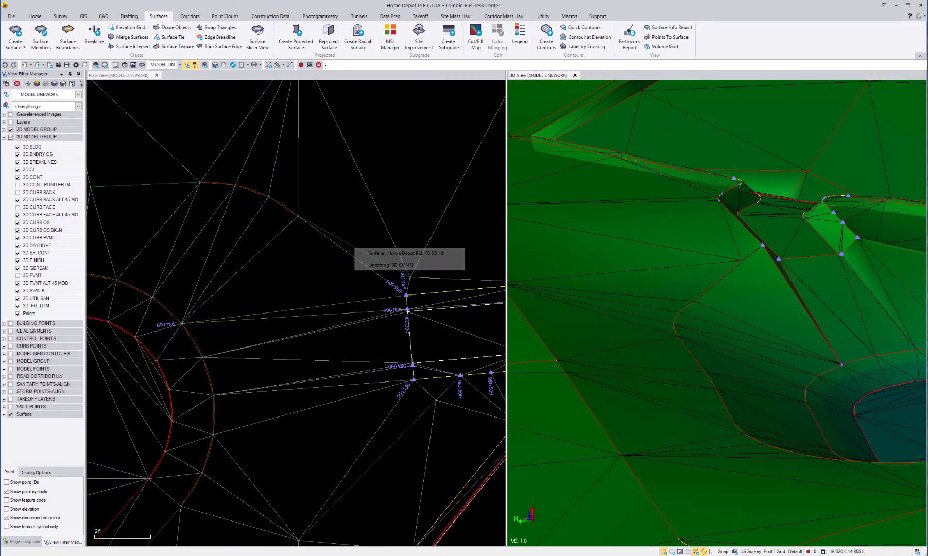
{"action": "left_click", "coordinate": [381, 265]}
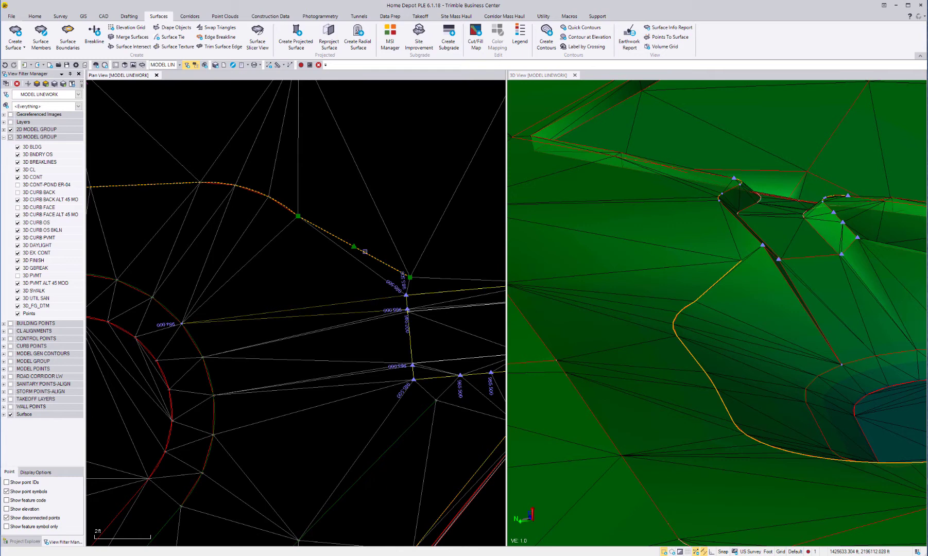
{"action": "right_click", "coordinate": [364, 252]}
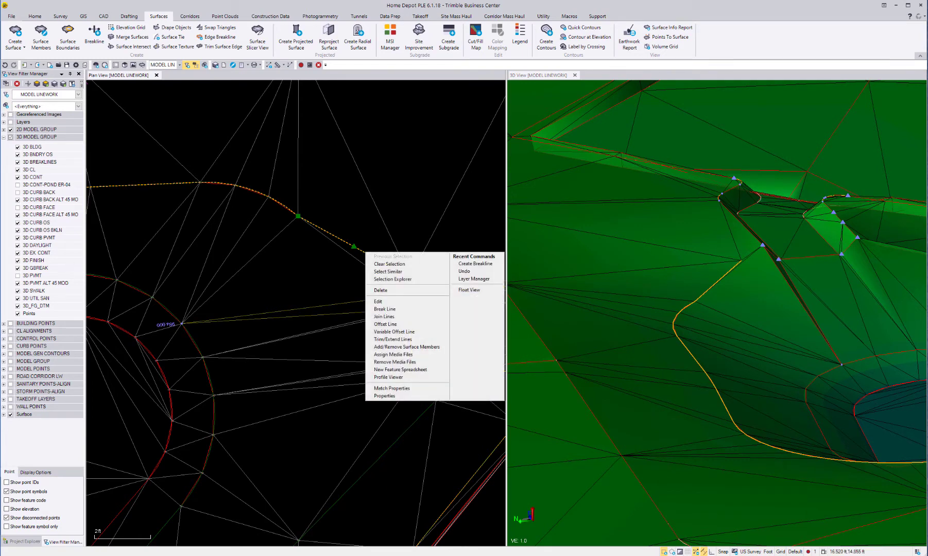
{"action": "left_click", "coordinate": [389, 264]}
{"action": "scroll", "coordinate": [373, 258], "scroll_direction": "up", "scroll_amount": 5}
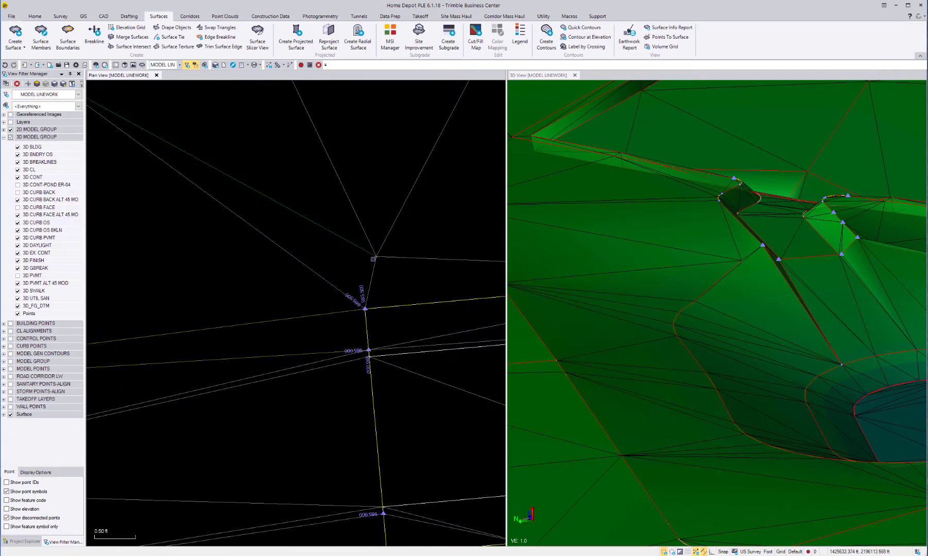
Step: Open the properties of the pond contour linestring that ends beside the curb opening and inspect its end segment
{"action": "left_click", "coordinate": [381, 267]}
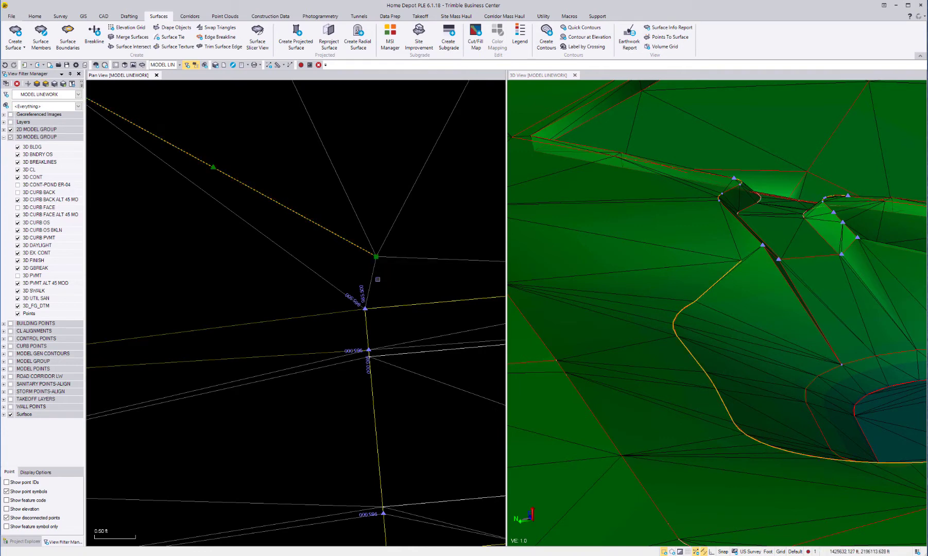
{"action": "right_click", "coordinate": [294, 211]}
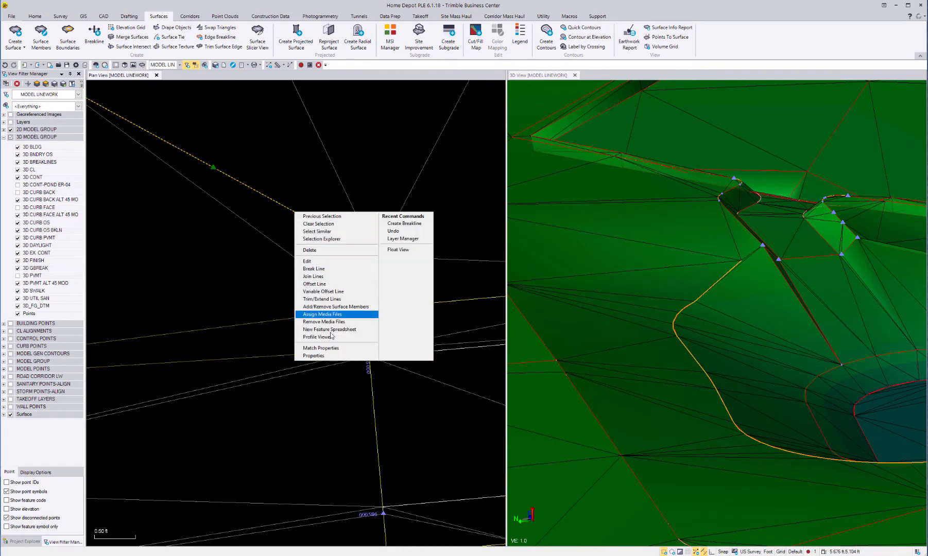
{"action": "left_click", "coordinate": [331, 360]}
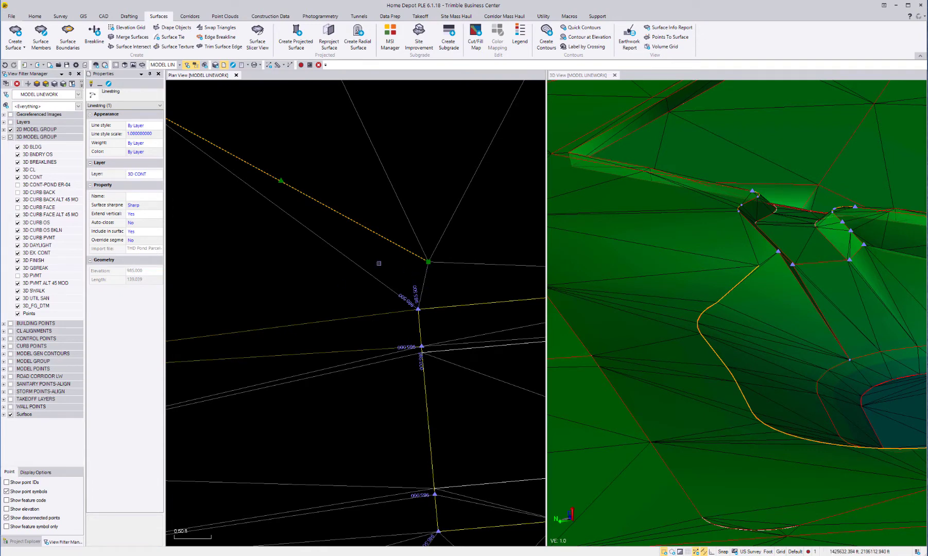
{"action": "scroll", "coordinate": [379, 263], "scroll_direction": "down", "scroll_amount": 5}
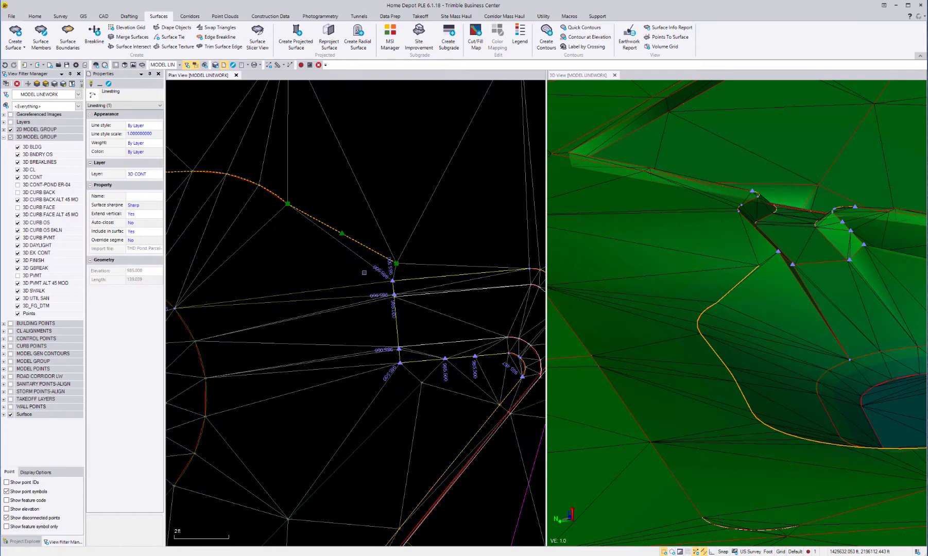
{"action": "middle_click_drag", "start_coordinate": [364, 272], "coordinate": [415, 271]}
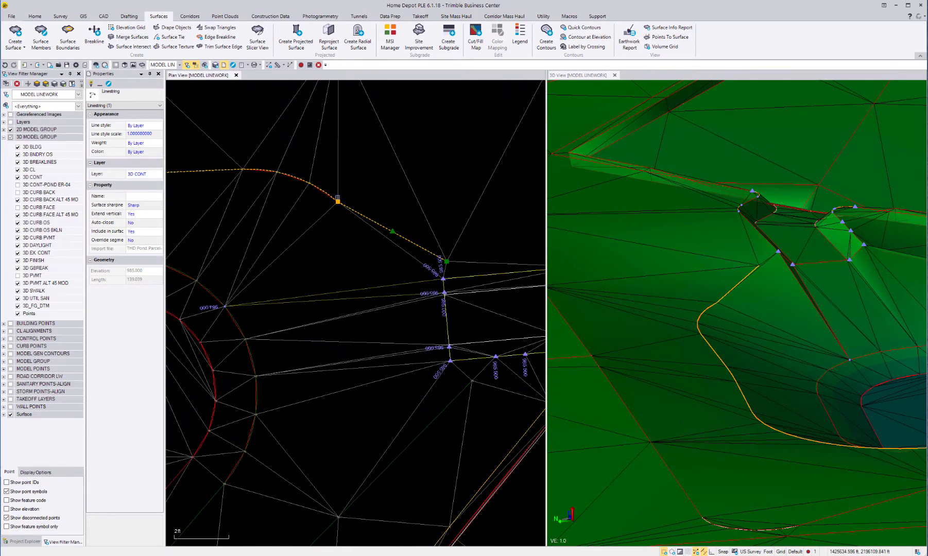
Step: Create a sharp breakline on layer 3D BREAKLINES for surface Home Depot PLE FG 6.5.18, from the curb's outer end point to the contour's nearest bend vertex
{"action": "left_click", "coordinate": [94, 33]}
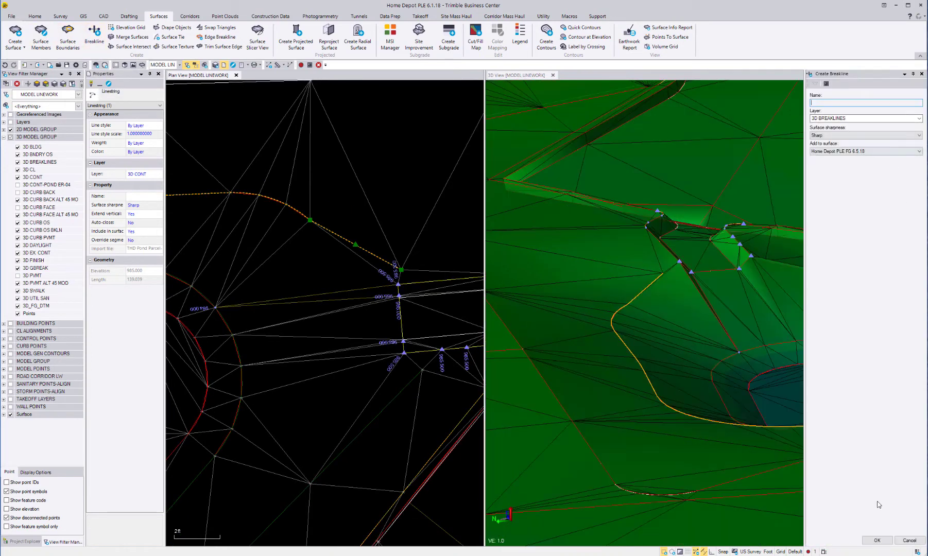
{"action": "left_click", "coordinate": [877, 540]}
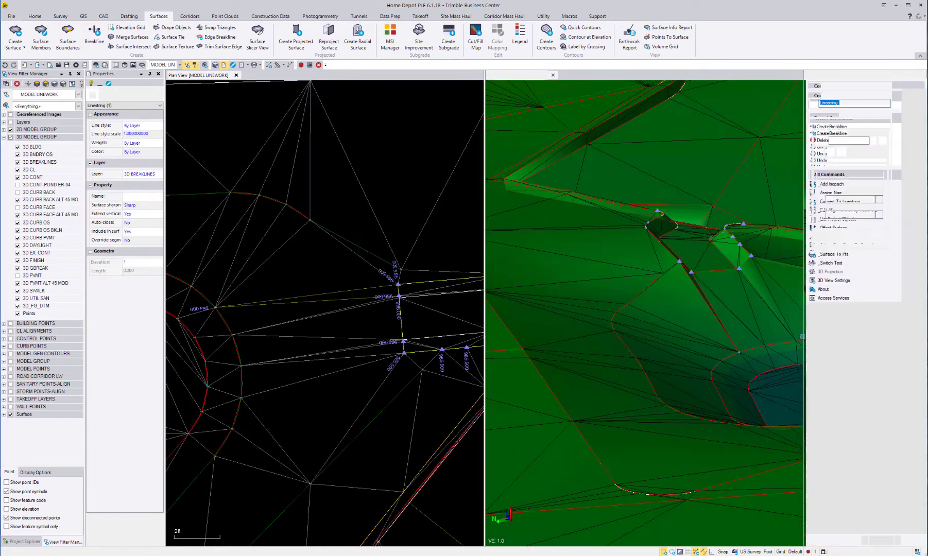
{"action": "scroll", "coordinate": [387, 276], "scroll_direction": "up", "scroll_amount": 2}
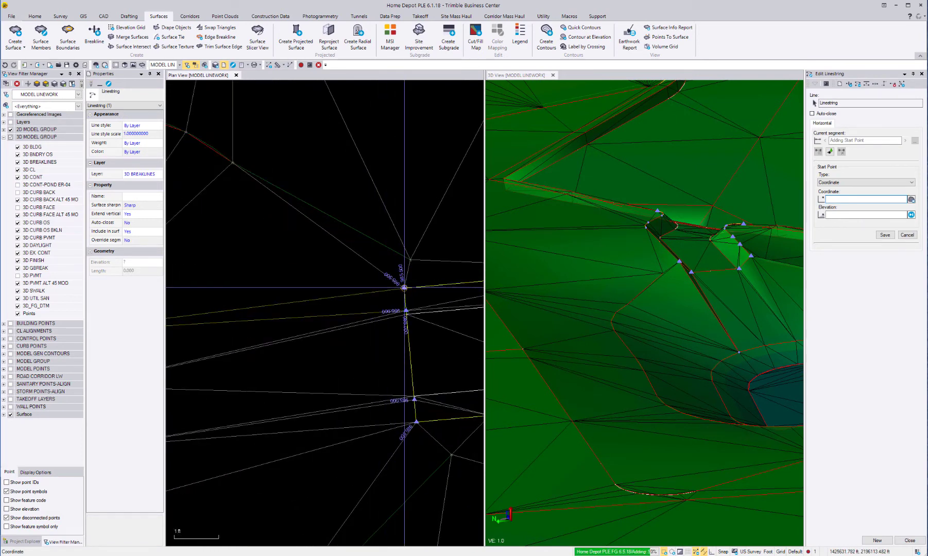
{"action": "left_click", "coordinate": [405, 287]}
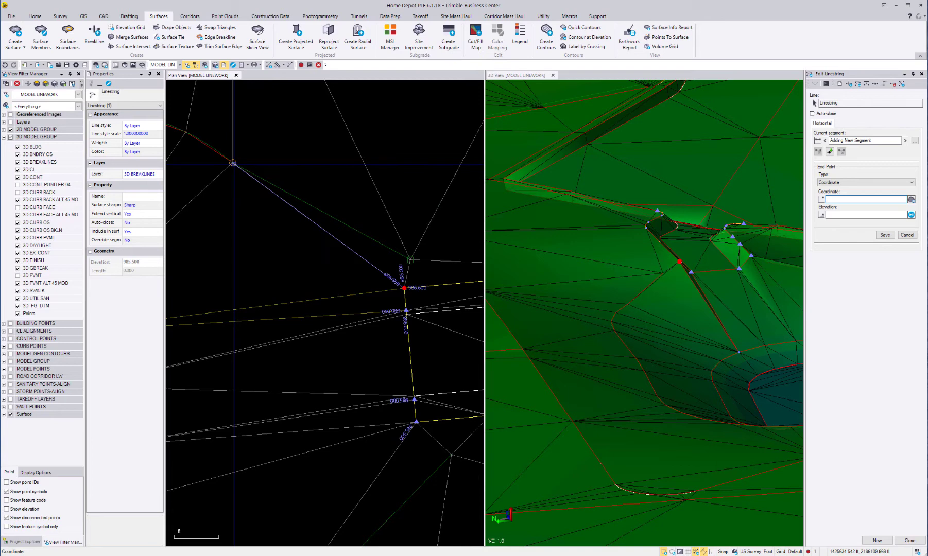
{"action": "left_click", "coordinate": [234, 163]}
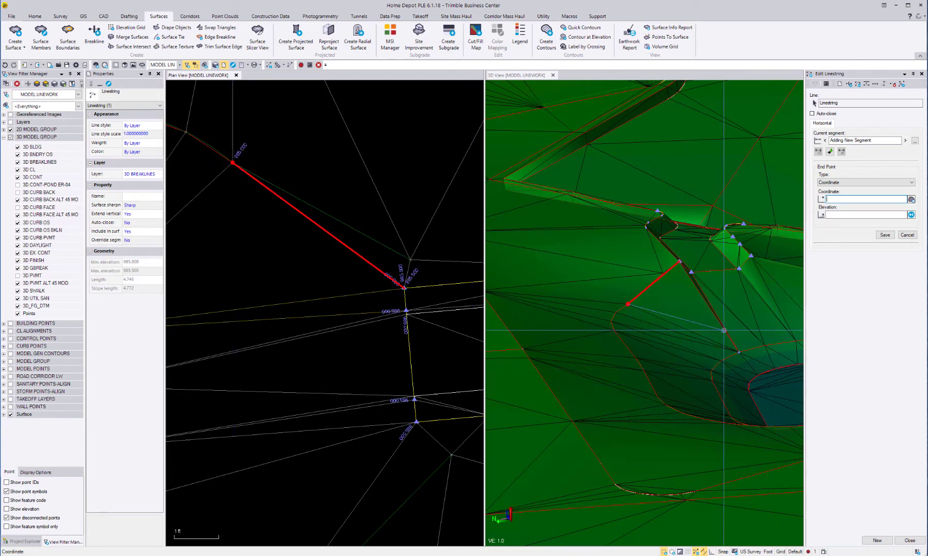
{"action": "middle_click_drag", "start_coordinate": [685, 320], "coordinate": [682, 344]}
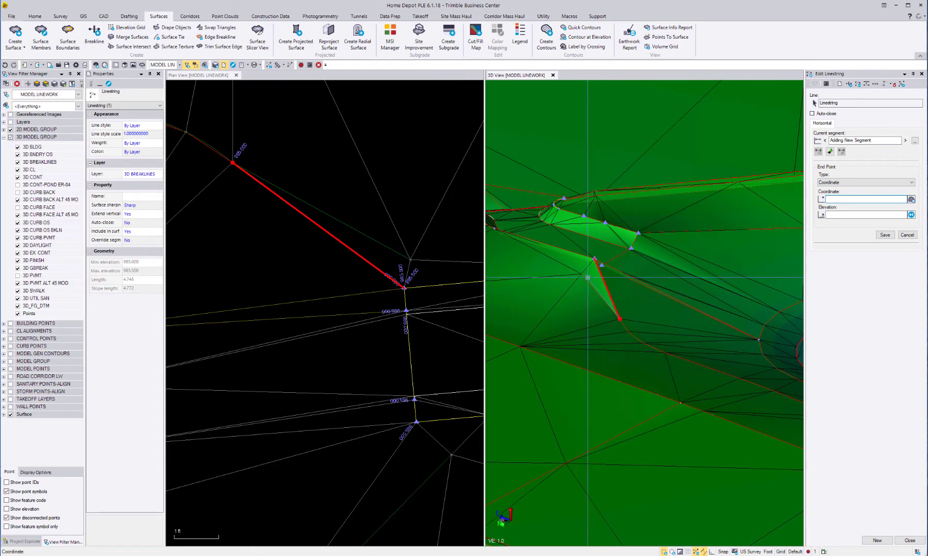
{"action": "left_click", "coordinate": [909, 540]}
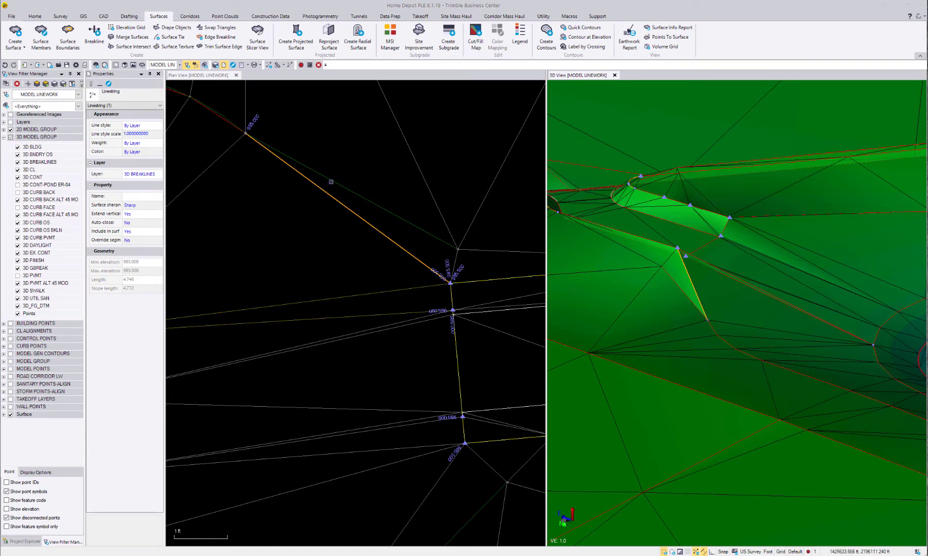
Step: Break the 3D CONT contour at the vertex where the new breakline meets it and delete the short end piece beside the curb
{"action": "left_click", "coordinate": [105, 16]}
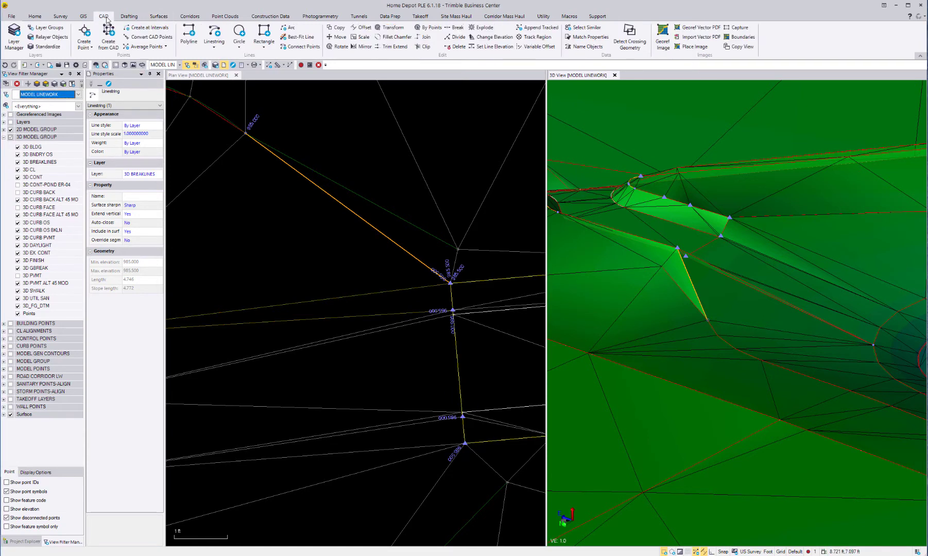
{"action": "left_click", "coordinate": [455, 29]}
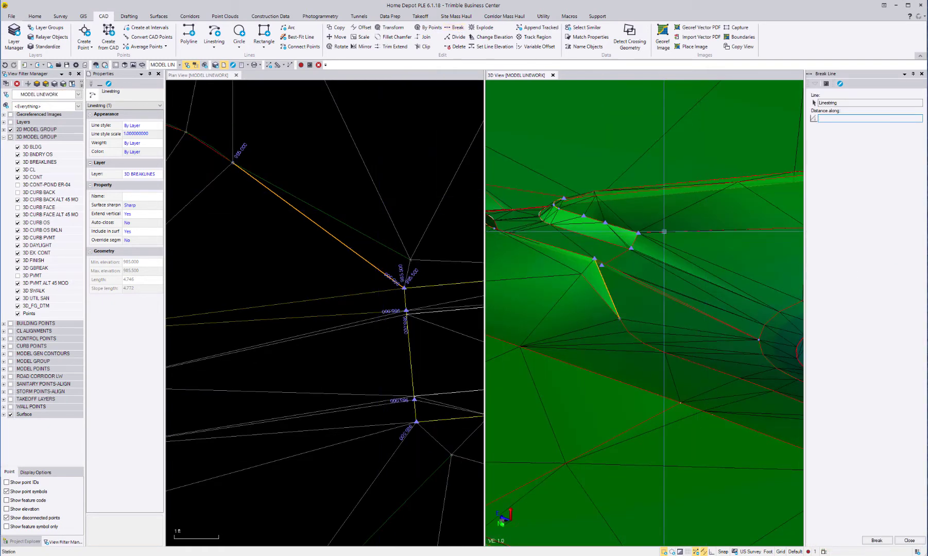
{"action": "left_click", "coordinate": [846, 102]}
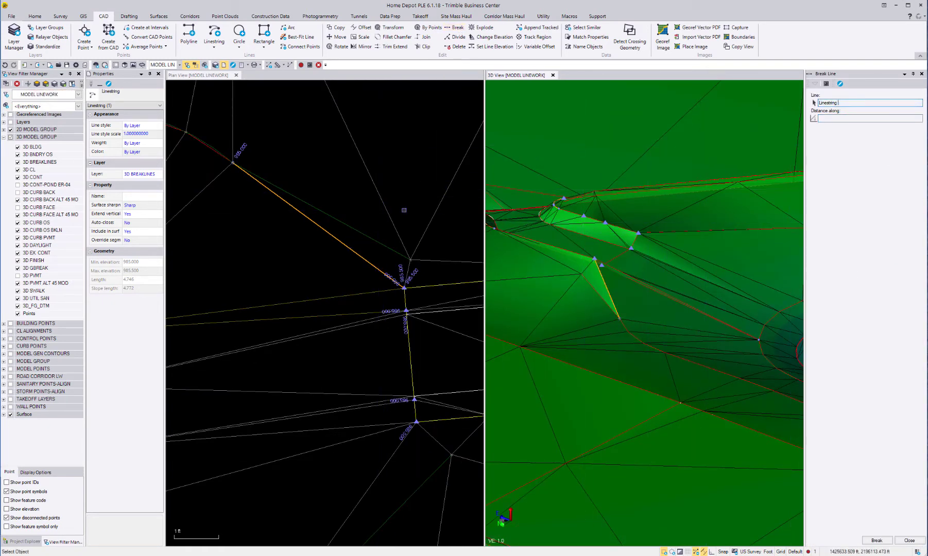
{"action": "left_click", "coordinate": [374, 238]}
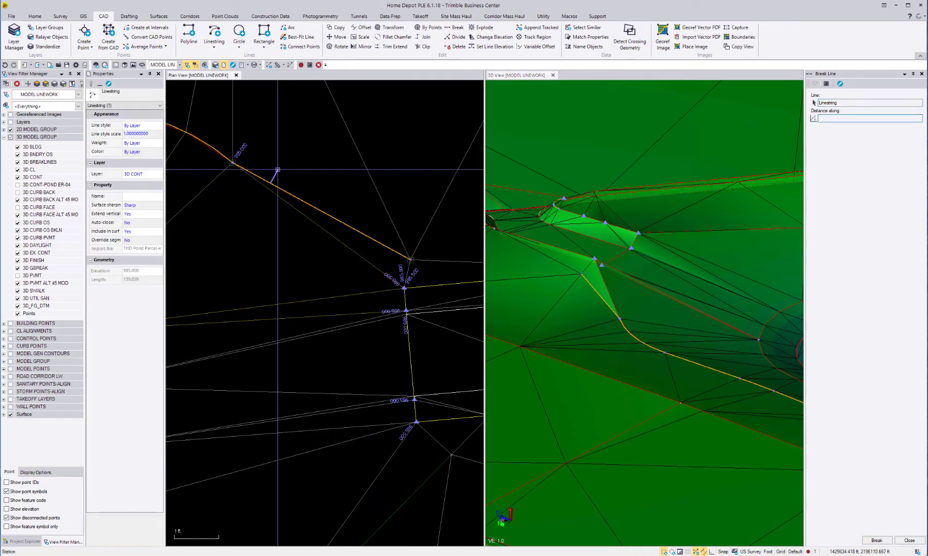
{"action": "left_click", "coordinate": [233, 163]}
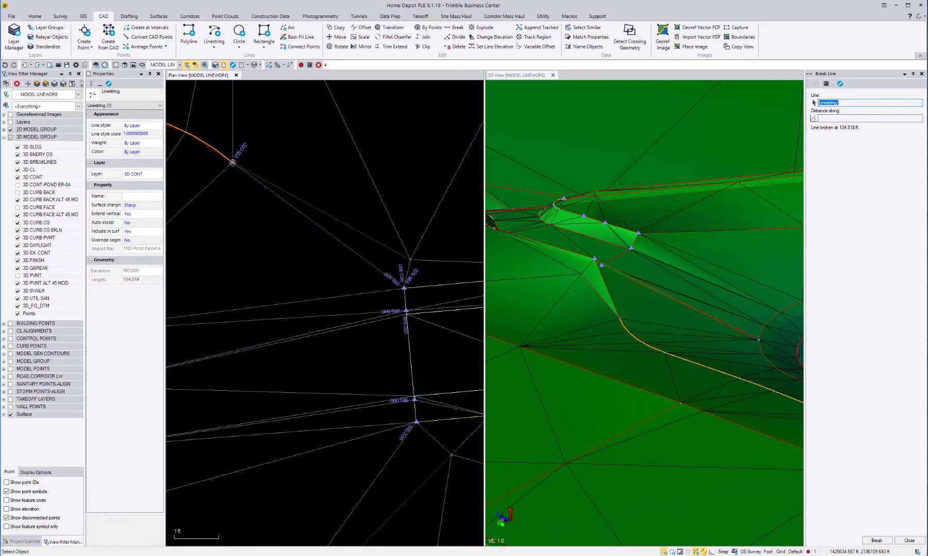
{"action": "left_click", "coordinate": [307, 203]}
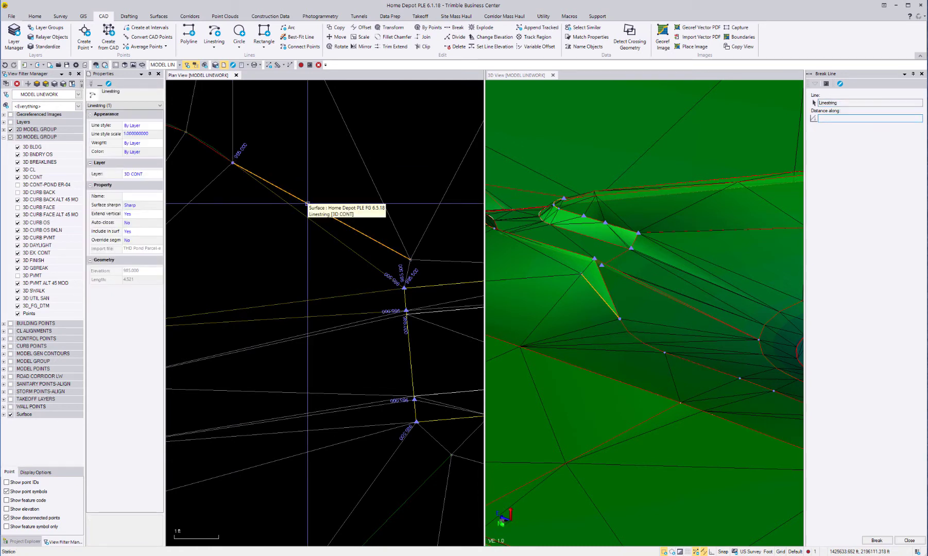
{"action": "key", "text": "Delete"}
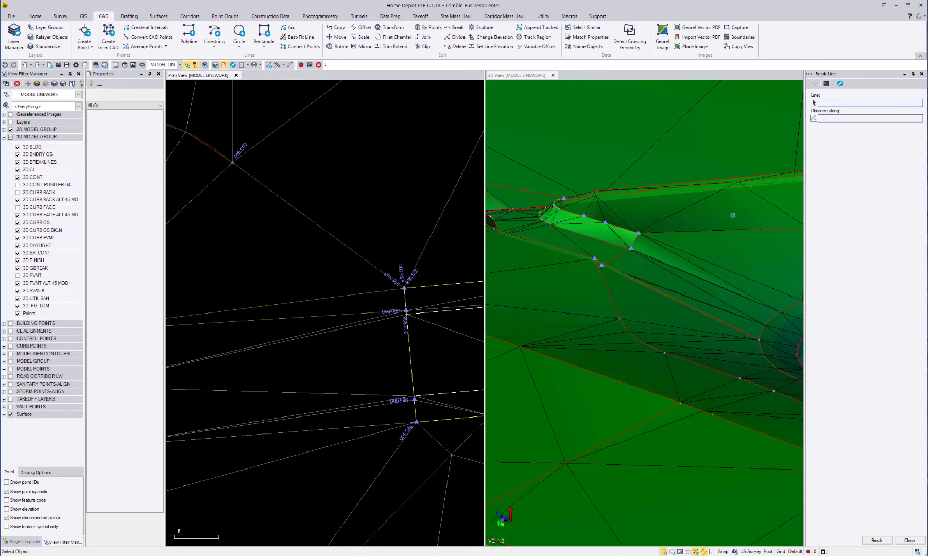
Step: Remove the V-shaped breakline between the curb end and the pond contour from surface Home Depot PLE FG 6.5.18
{"action": "middle_click_drag", "start_coordinate": [725, 282], "coordinate": [656, 237]}
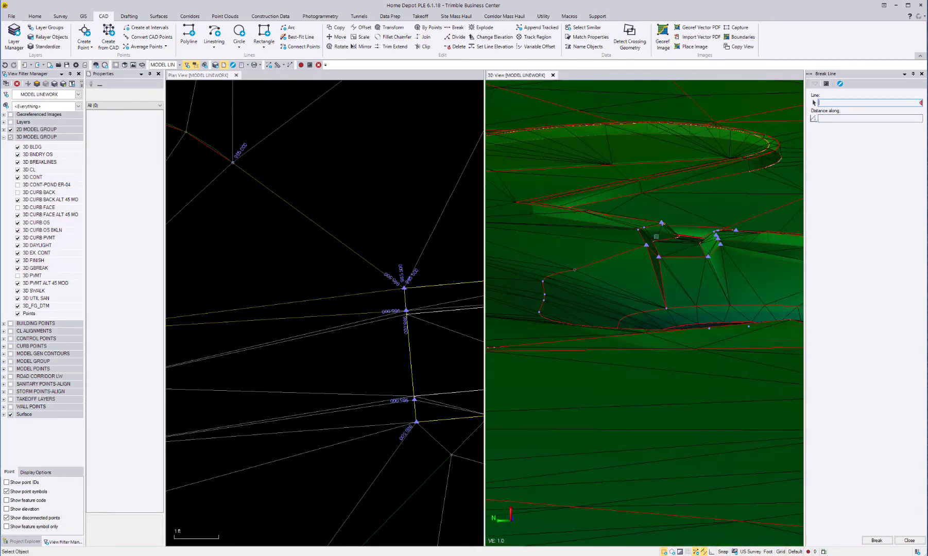
{"action": "scroll", "coordinate": [585, 226], "scroll_direction": "up", "scroll_amount": 3}
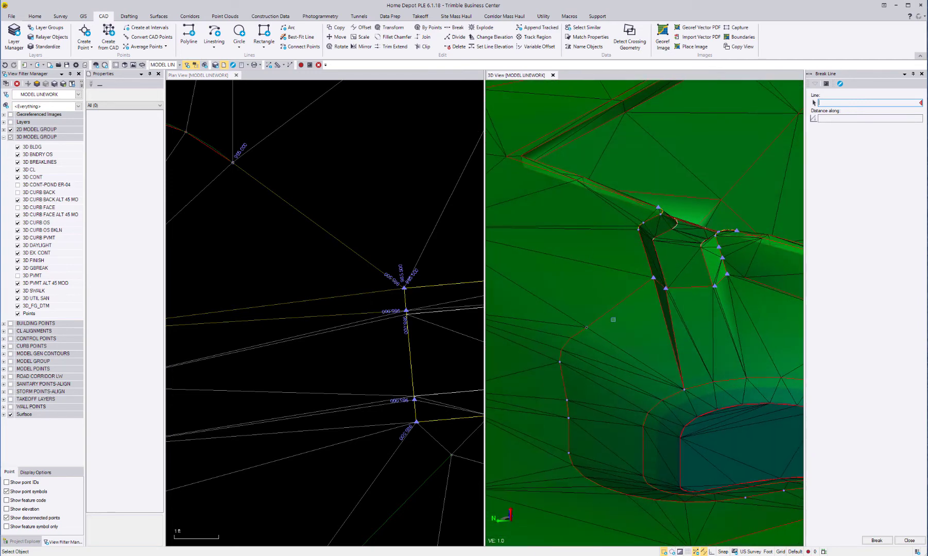
{"action": "mouse_move", "coordinate": [696, 381]}
{"action": "middle_mouse_down"}
{"action": "mouse_move", "coordinate": [653, 372]}
{"action": "mouse_move", "coordinate": [678, 382]}
{"action": "middle_mouse_up"}
{"action": "middle_click_drag", "start_coordinate": [743, 390], "coordinate": [631, 273]}
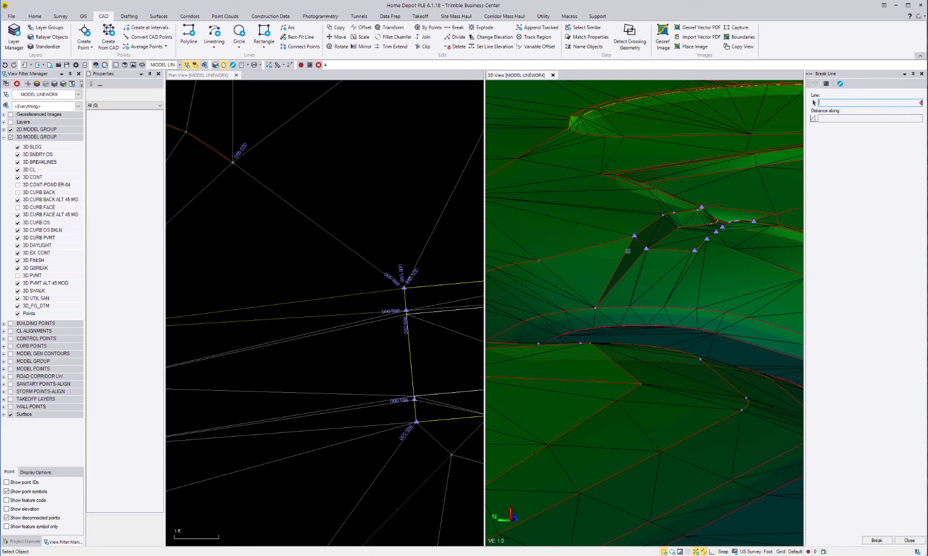
{"action": "middle_click_drag", "start_coordinate": [357, 312], "coordinate": [445, 299]}
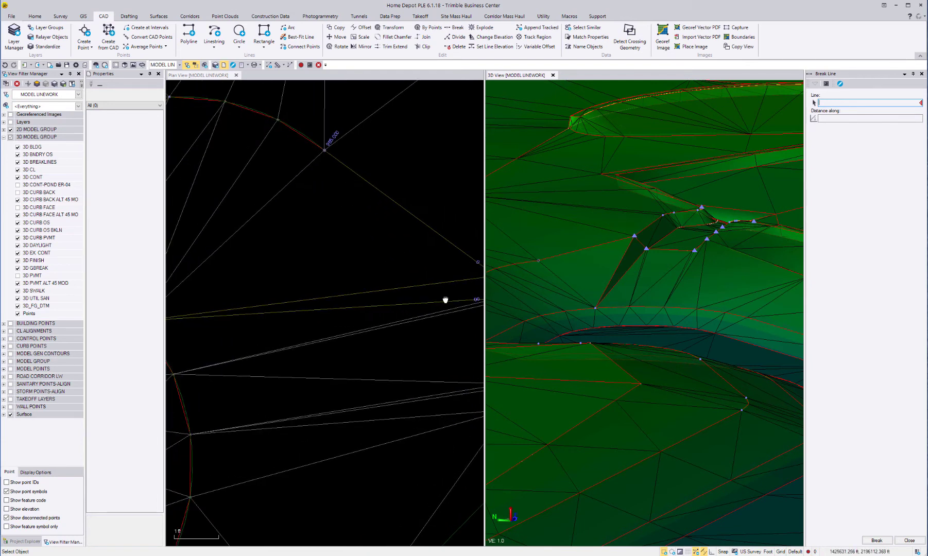
{"action": "scroll", "coordinate": [375, 267], "scroll_direction": "down", "scroll_amount": 3}
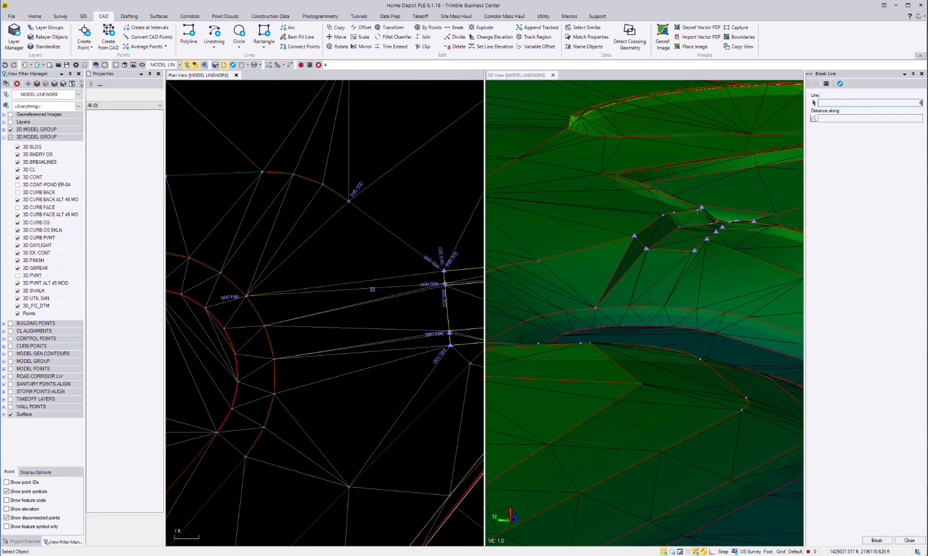
{"action": "left_click", "coordinate": [372, 289]}
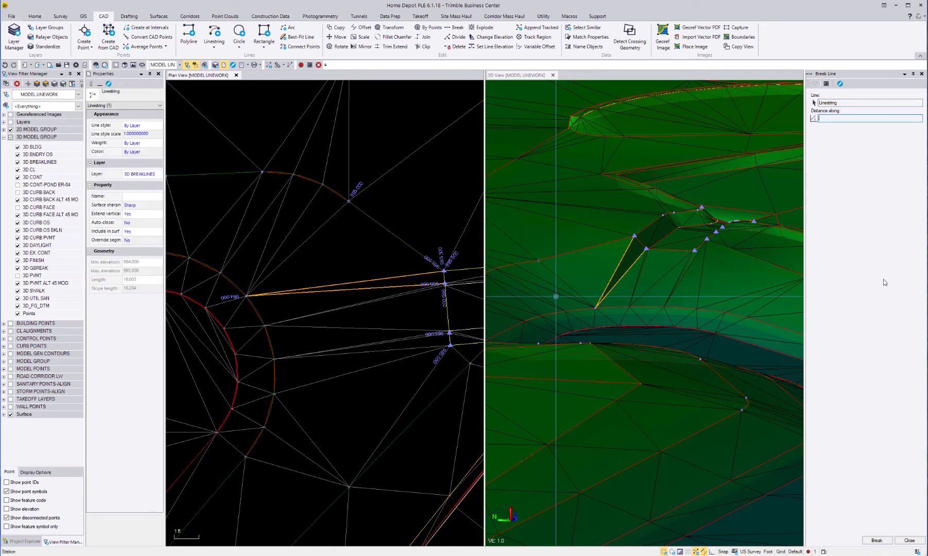
{"action": "left_click", "coordinate": [921, 74]}
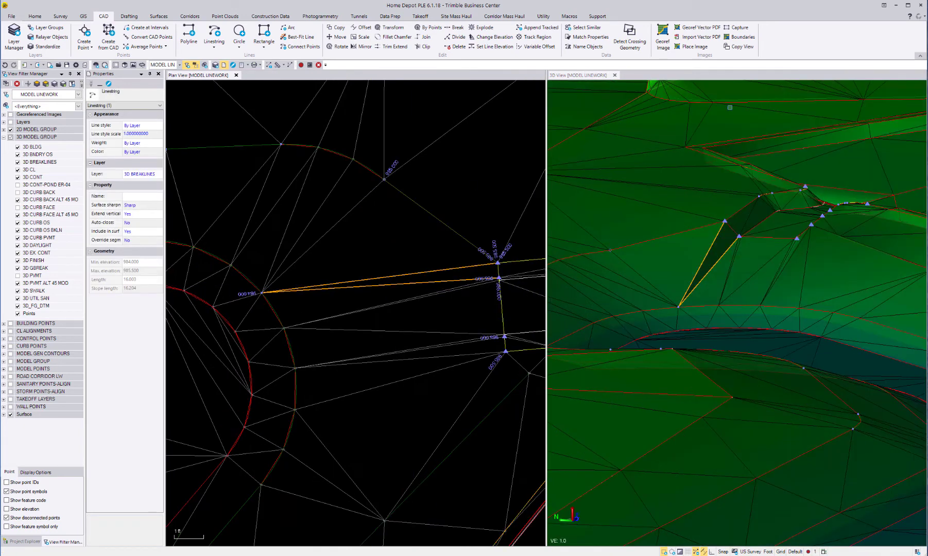
{"action": "left_click", "coordinate": [154, 17]}
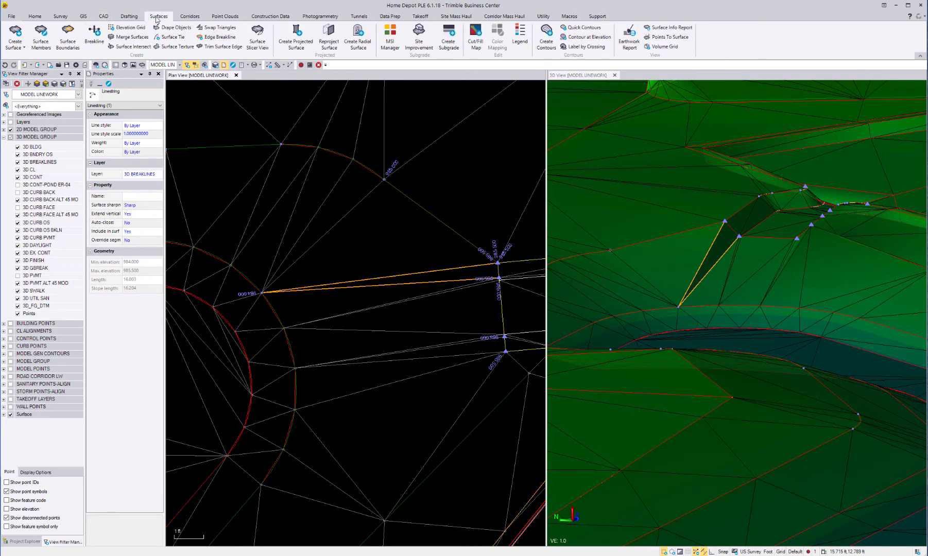
{"action": "left_click", "coordinate": [41, 33]}
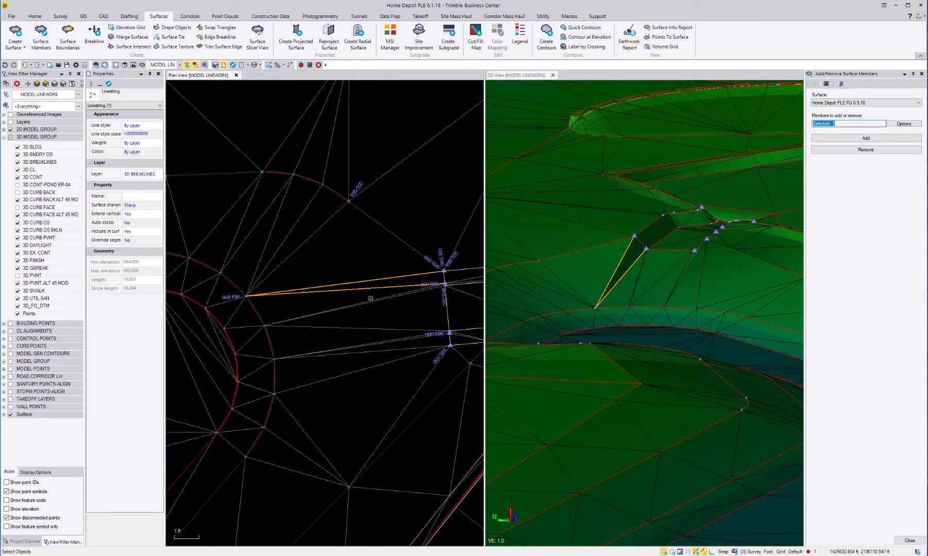
{"action": "left_click", "coordinate": [868, 150]}
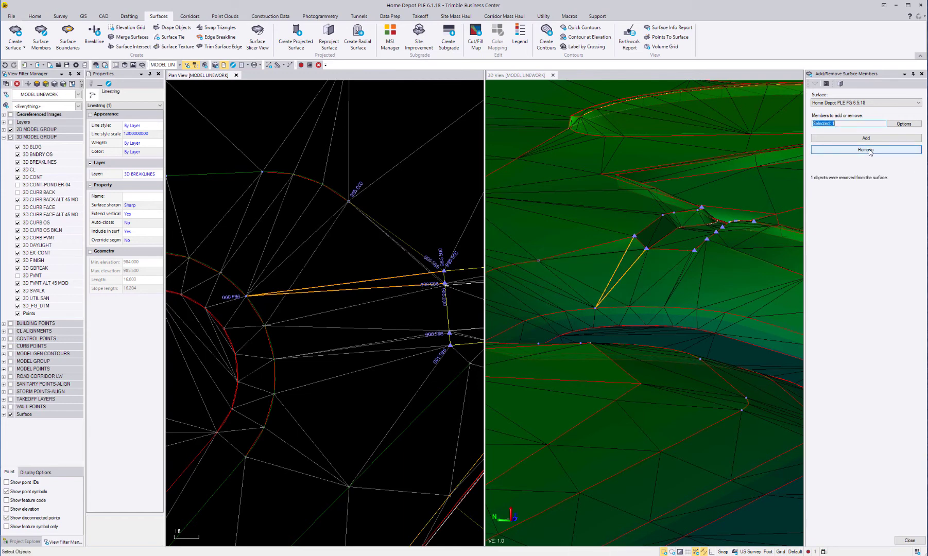
Step: Compare the slope at the curb without the V-shaped breakline, and add that breakline back to surface Home Depot PLE FG 6.5.18
{"action": "middle_click_drag", "start_coordinate": [600, 290], "coordinate": [698, 197]}
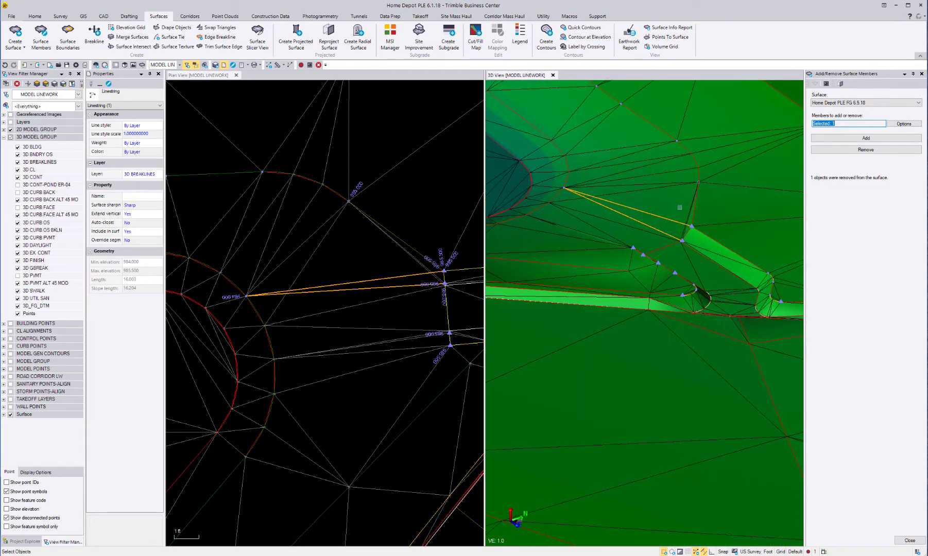
{"action": "mouse_move", "coordinate": [700, 238]}
{"action": "middle_mouse_down"}
{"action": "mouse_move", "coordinate": [670, 245]}
{"action": "mouse_move", "coordinate": [680, 254]}
{"action": "mouse_move", "coordinate": [676, 237]}
{"action": "mouse_move", "coordinate": [654, 239]}
{"action": "middle_mouse_up"}
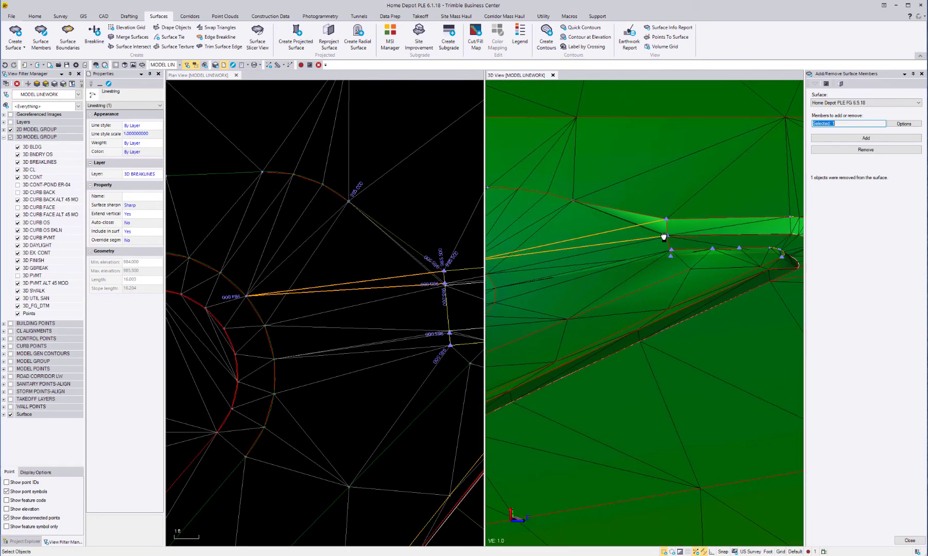
{"action": "left_click", "coordinate": [858, 139]}
{"action": "middle_click_drag", "start_coordinate": [566, 310], "coordinate": [785, 295]}
{"action": "mouse_move", "coordinate": [720, 287]}
{"action": "middle_mouse_down"}
{"action": "mouse_move", "coordinate": [686, 323]}
{"action": "mouse_move", "coordinate": [723, 275]}
{"action": "middle_mouse_up"}
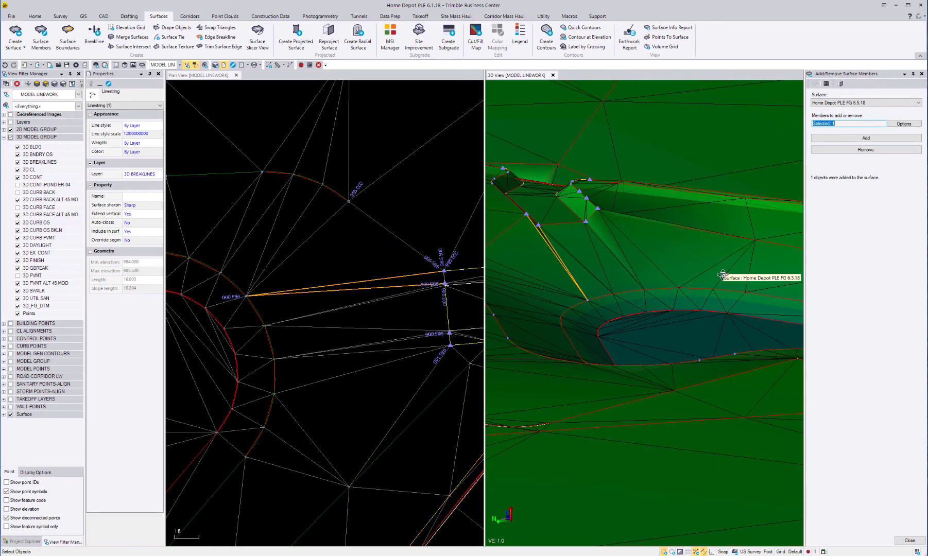
{"action": "left_click", "coordinate": [374, 247]}
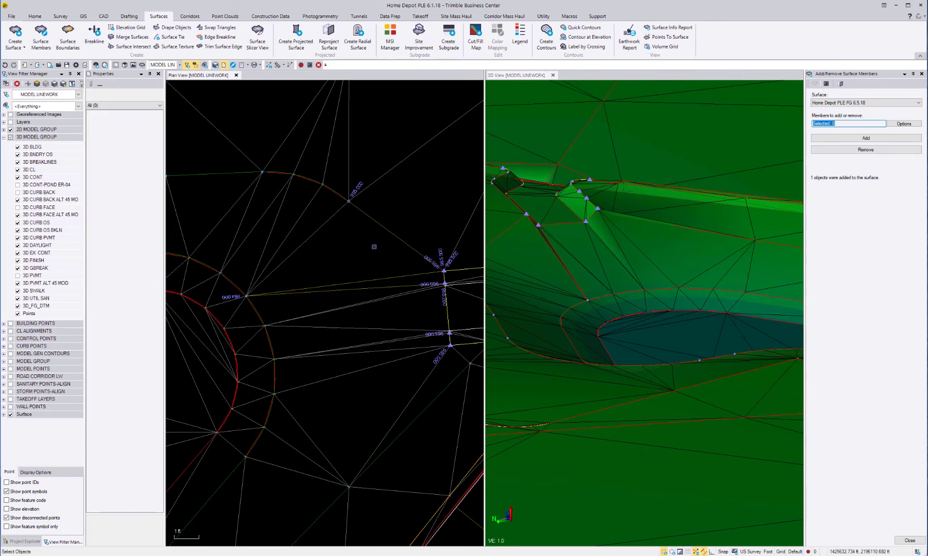